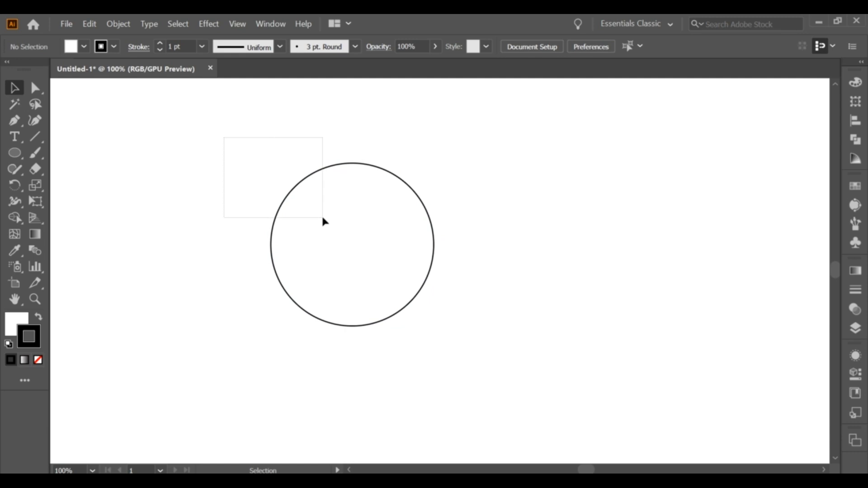
Duplicate the circle in place and scale the copy down around its center to about three quarters of the original size.
click(109, 24)
mouse_move(89, 23)
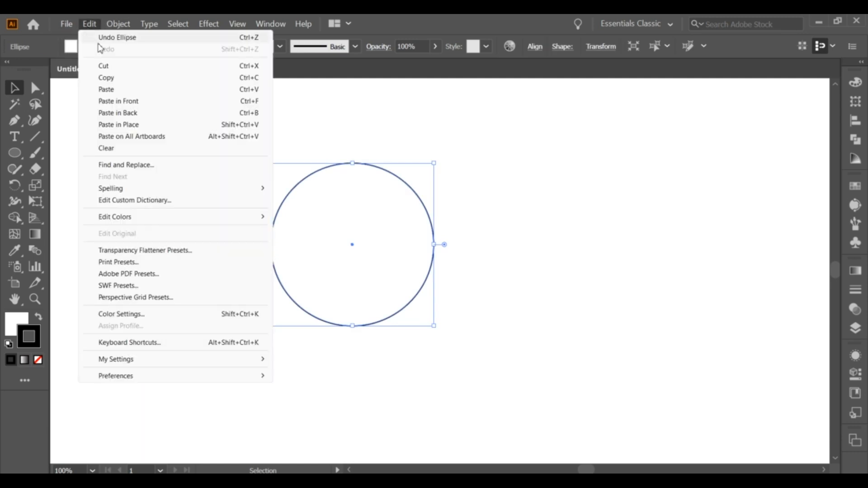
click(118, 78)
click(89, 24)
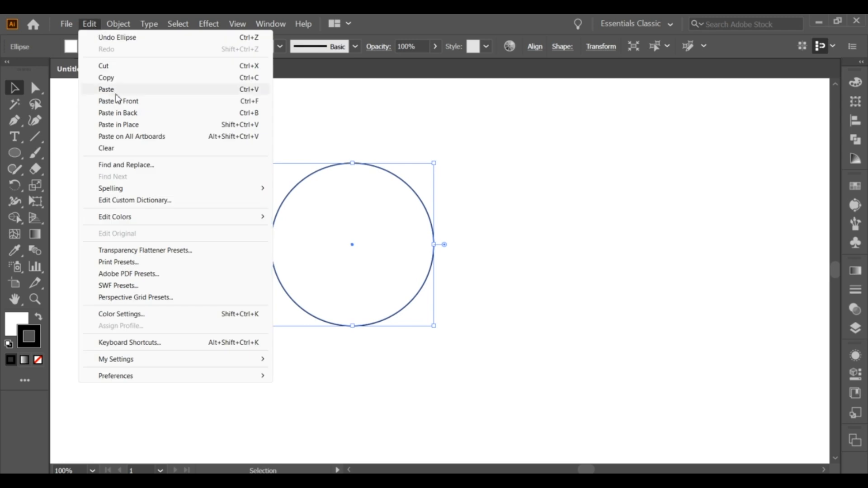
click(125, 125)
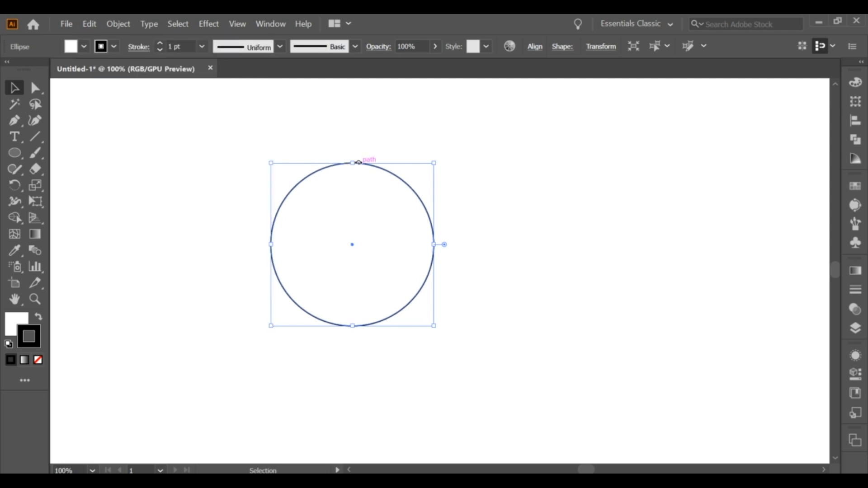
drag(352, 164, 351, 188)
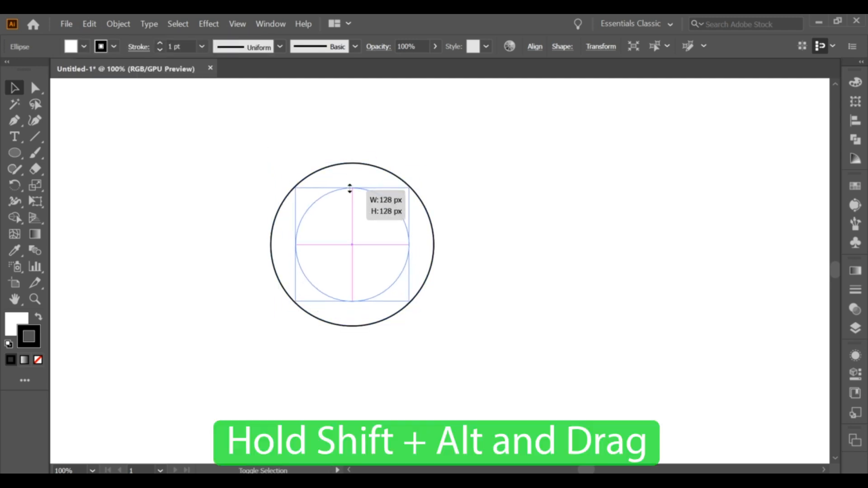
click(347, 138)
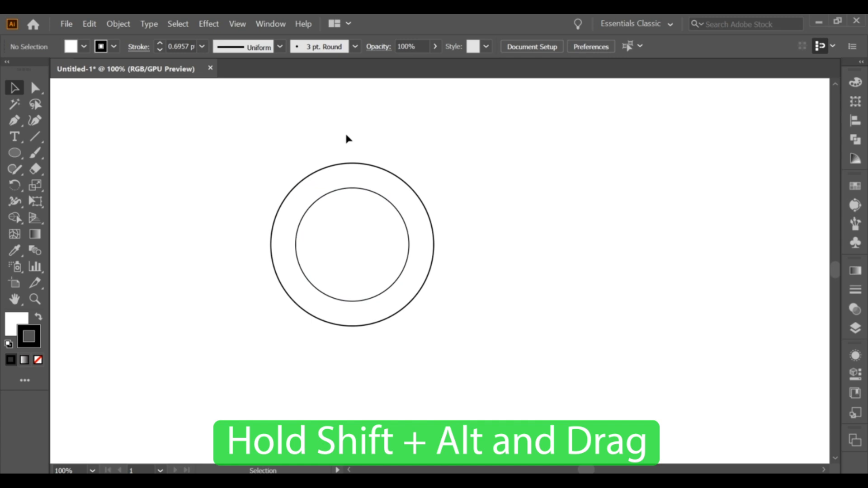
click(354, 189)
drag(352, 185, 351, 183)
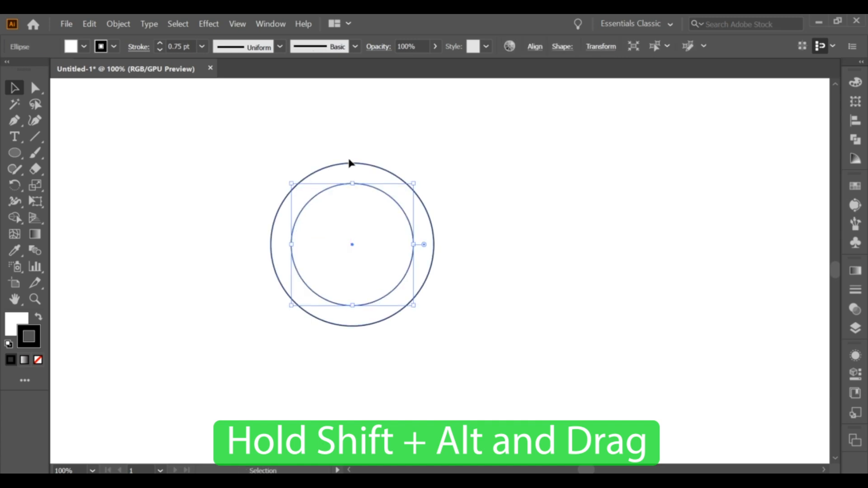
click(349, 157)
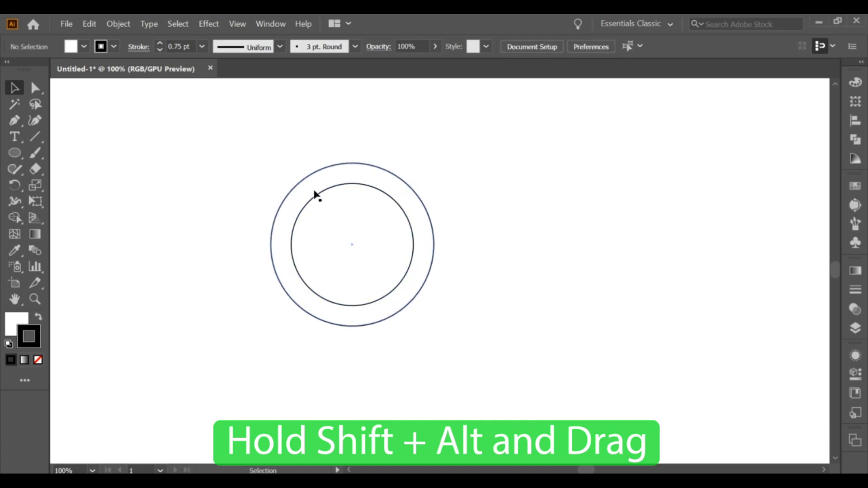
Remove the fill from both concentric circles, keeping their black strokes.
drag(337, 202, 375, 225)
key(ctrl+a)
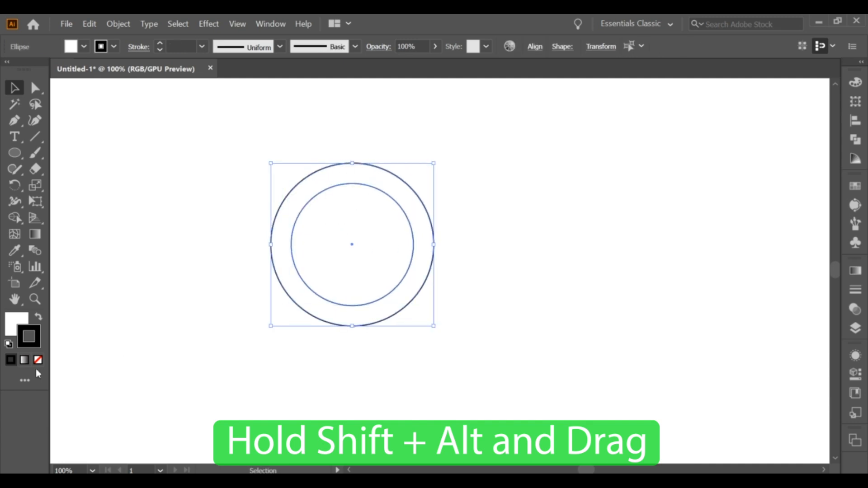
click(38, 359)
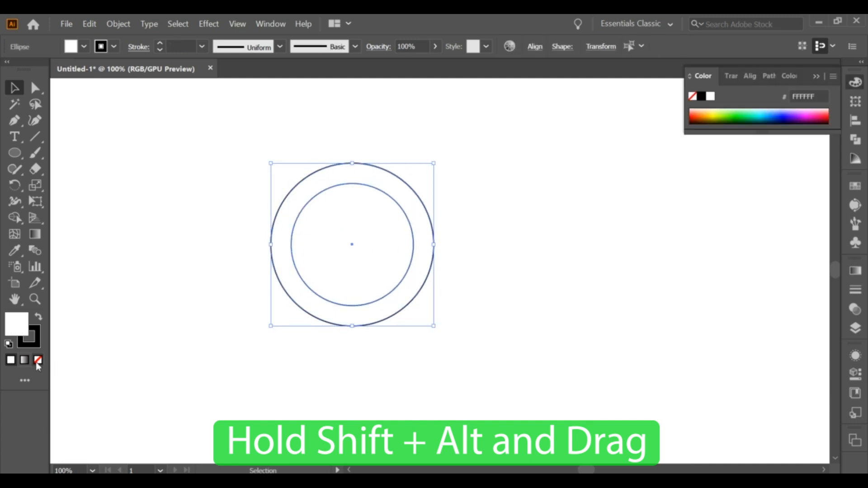
drag(190, 171, 303, 251)
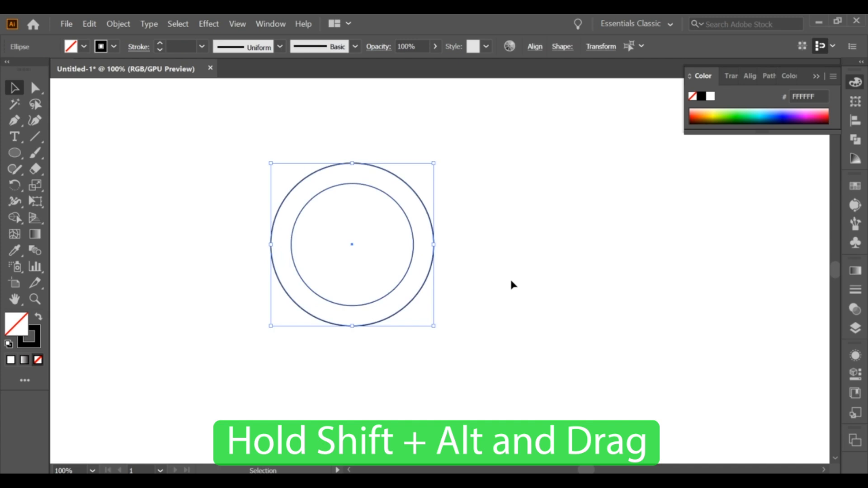
click(512, 280)
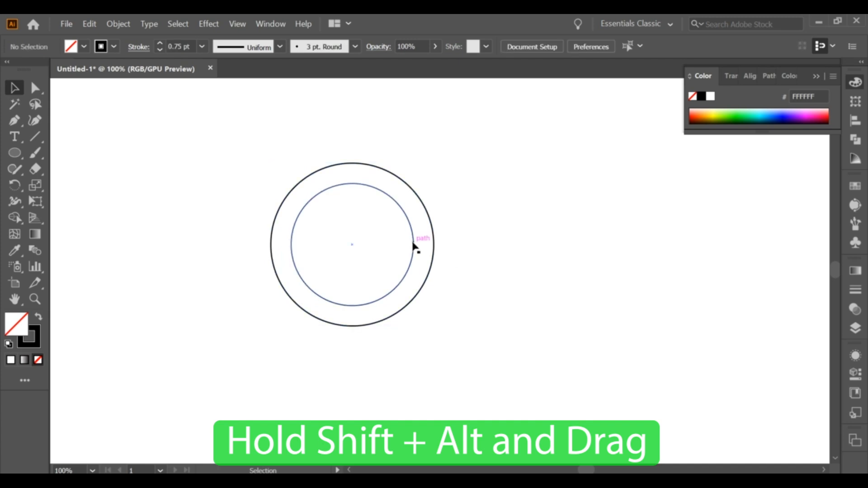
Duplicate the inner circle in place and shrink the copy around its center to a little over half its size.
click(413, 245)
click(89, 23)
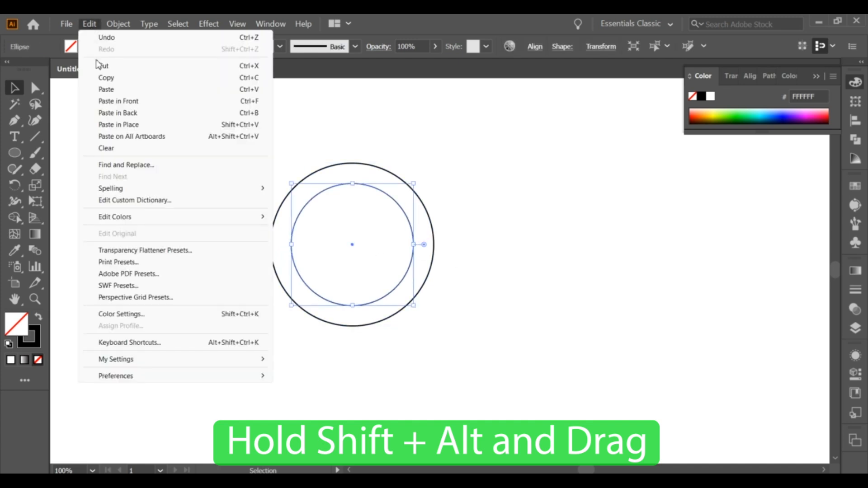
click(103, 79)
click(89, 24)
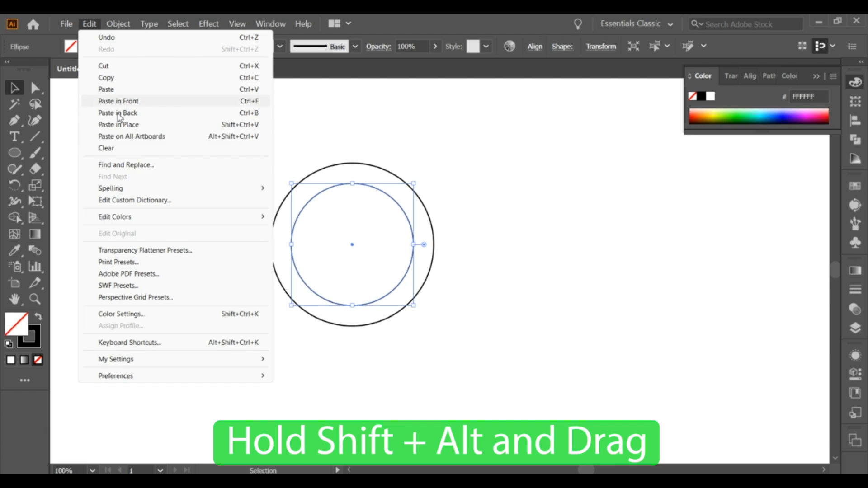
click(125, 126)
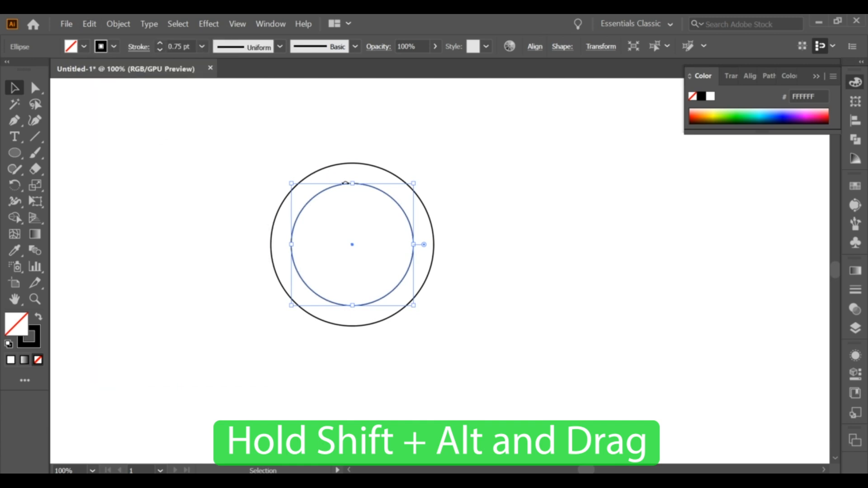
drag(352, 184, 353, 211)
click(487, 197)
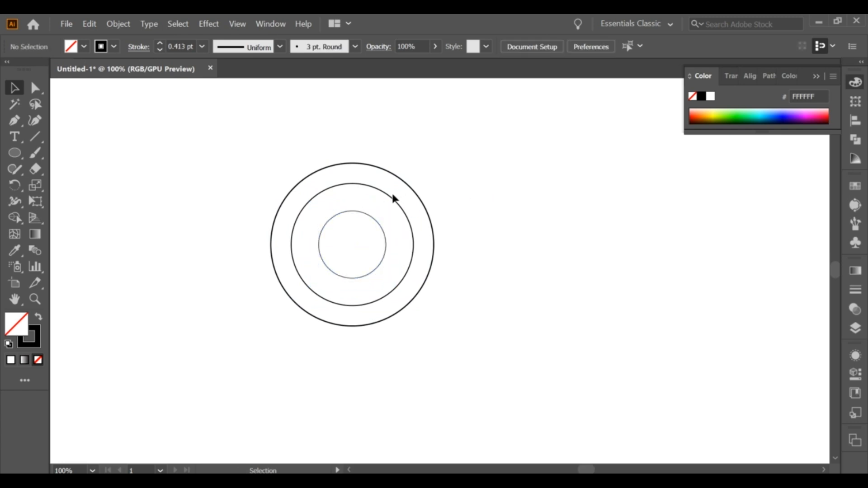
Move the three concentric circles together up and to the right, and group them.
drag(286, 160, 486, 352)
drag(437, 296, 493, 287)
click(118, 24)
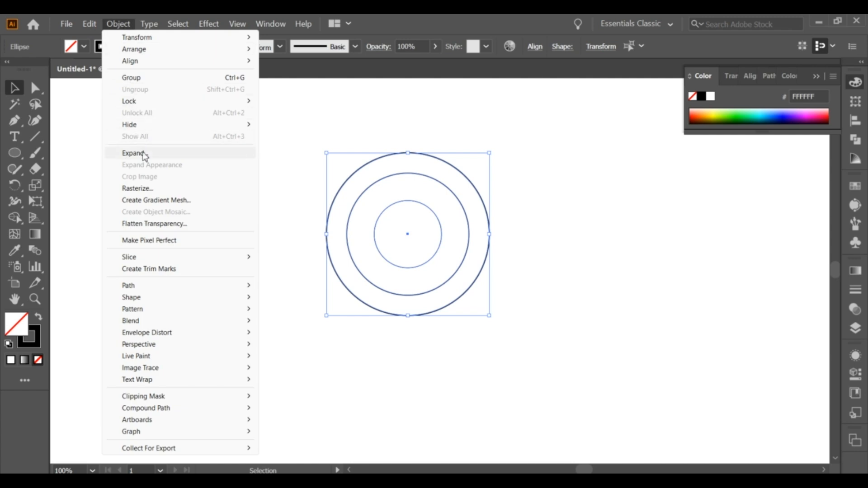
click(129, 80)
click(129, 80)
drag(305, 174, 488, 291)
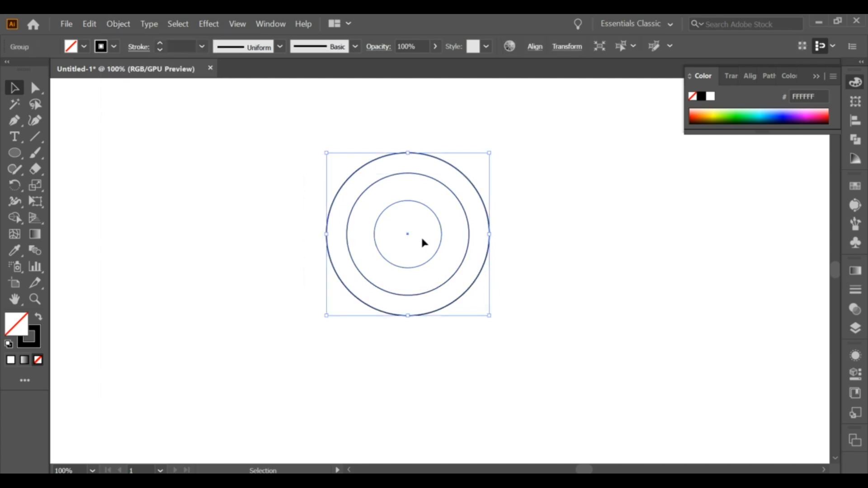
Duplicate the circle group in place and move the copy below and to the left of the original.
drag(406, 236, 306, 355)
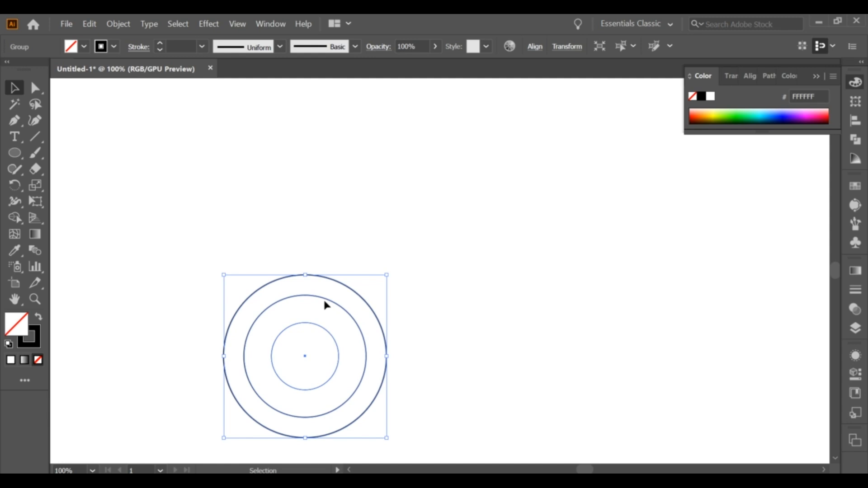
key(ctrl+z)
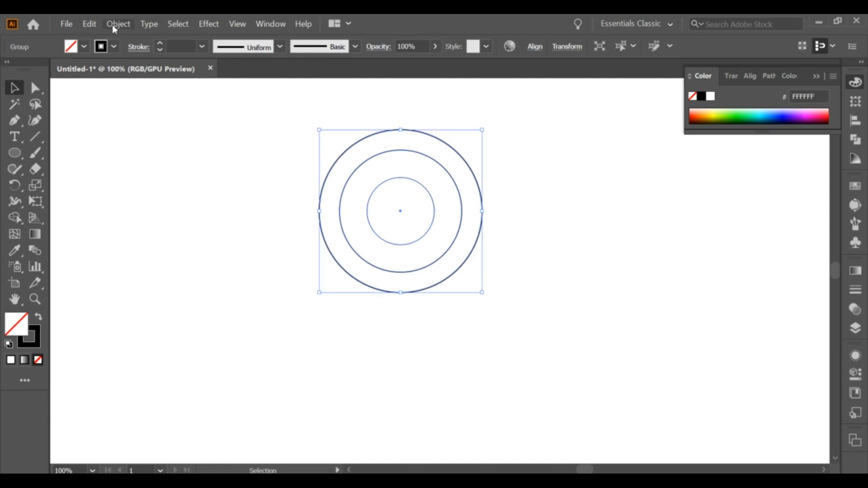
click(84, 24)
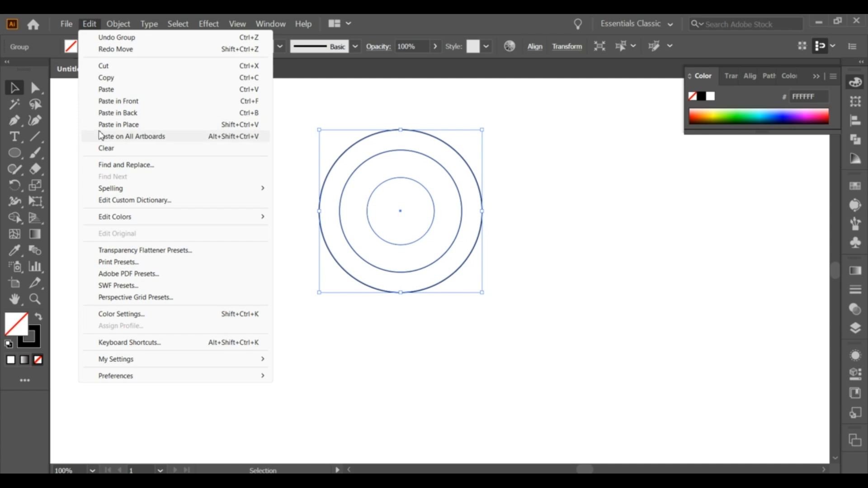
click(107, 78)
click(90, 25)
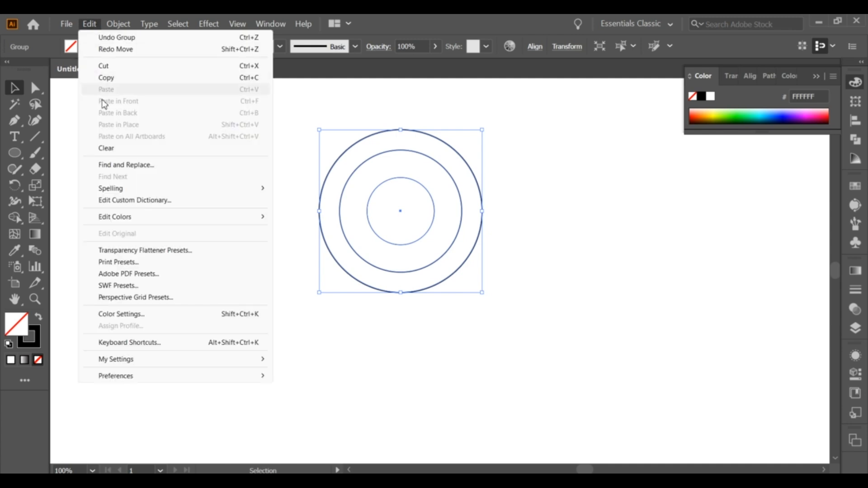
click(106, 77)
click(89, 24)
click(139, 124)
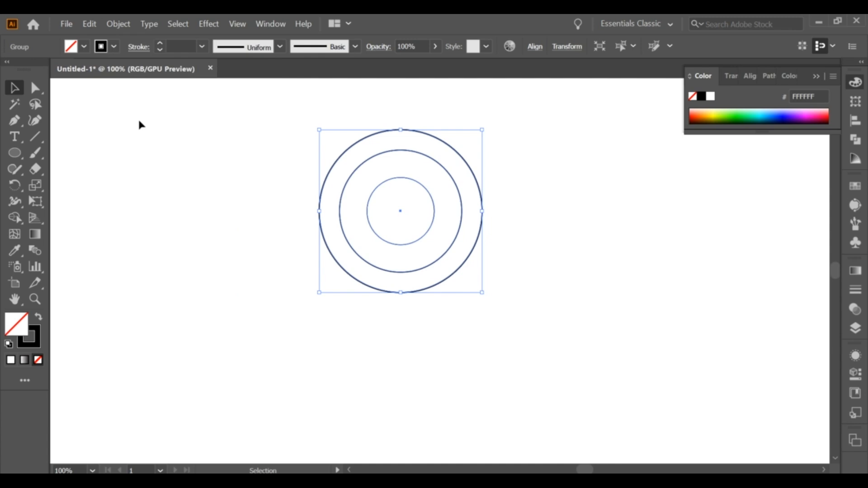
drag(399, 215, 315, 380)
scroll(302, 314, down, 3)
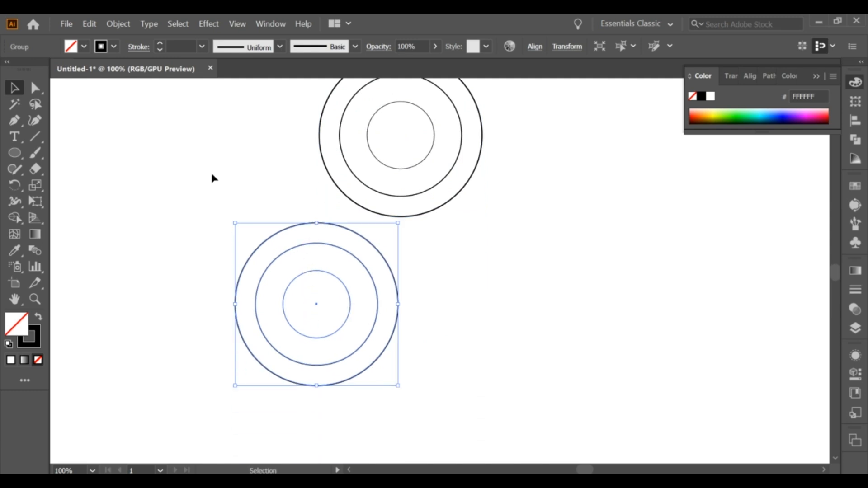
Duplicate the lower-left circle group in place and move the copy level with it to the right, leaving a small gap.
click(89, 23)
click(106, 78)
click(88, 24)
click(135, 125)
drag(316, 303, 503, 305)
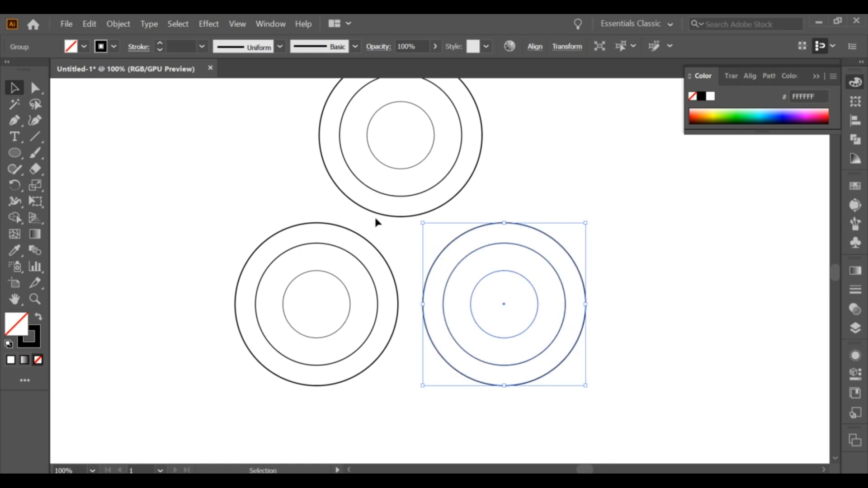
Move the upper circle group slightly down and right so it sits midway above the two lower groups.
click(447, 173)
drag(398, 136, 405, 145)
key(a)
key(ctrl+z)
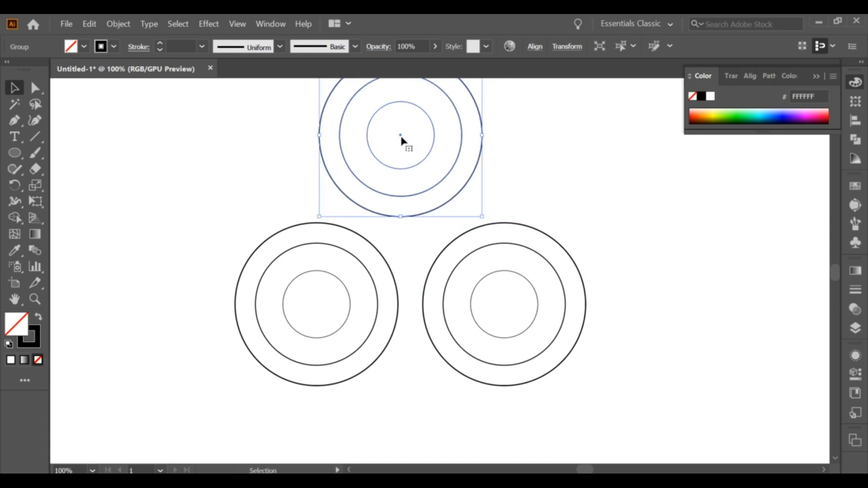
mouse_move(406, 143)
mouse_down()
mouse_move(400, 136)
mouse_move(408, 151)
mouse_up()
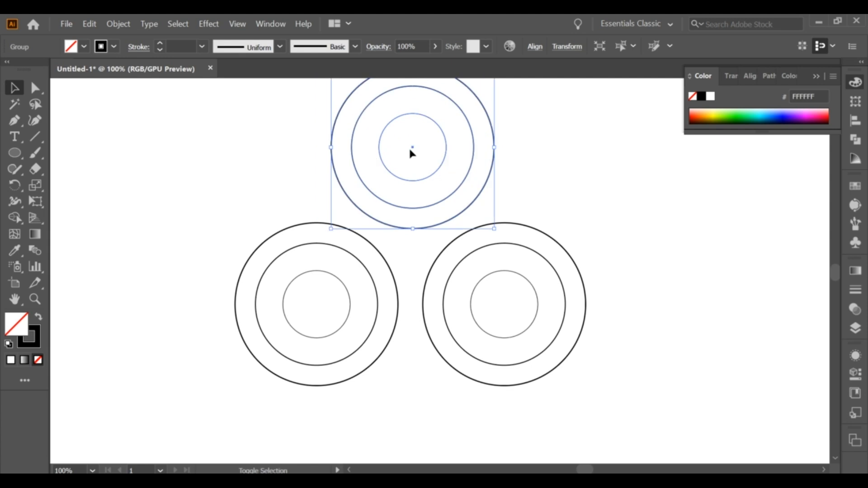
click(526, 168)
Draw an unfilled circle centered between the three groups, with its upper edge on the upper group's center.
scroll(525, 168, down, 1)
scroll(525, 163, up, 1)
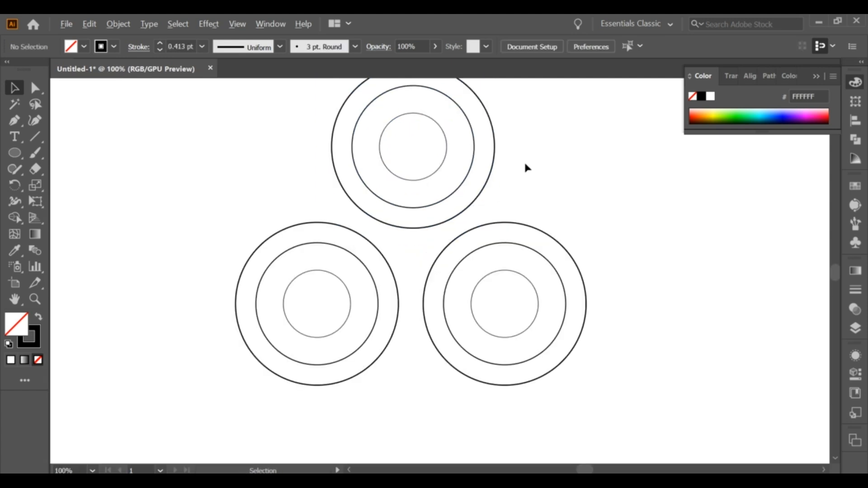
drag(523, 163, 536, 201)
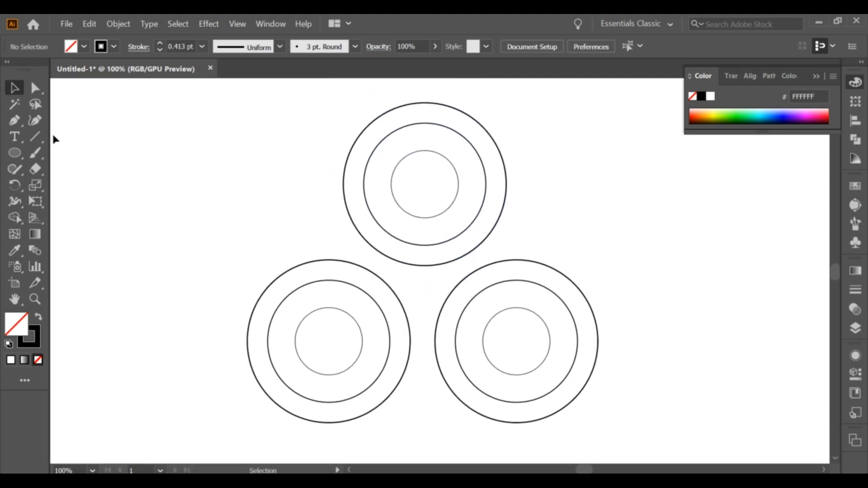
click(15, 152)
drag(419, 287, 491, 392)
drag(420, 291, 424, 294)
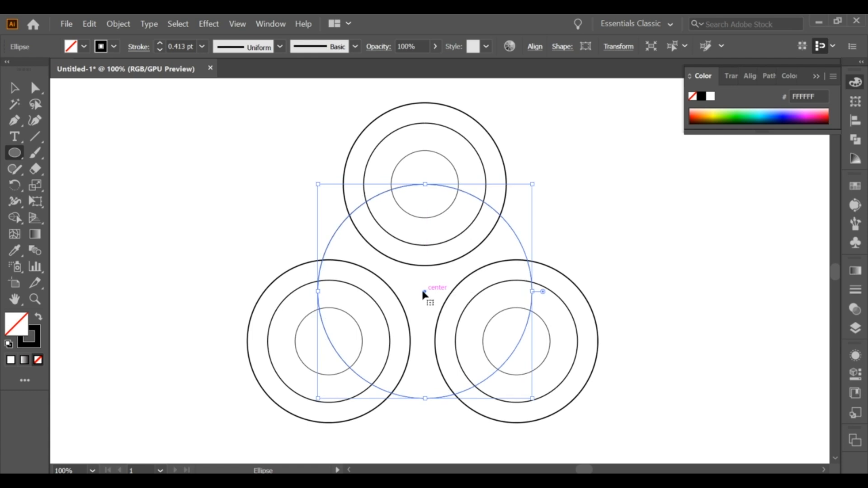
key(v)
click(226, 139)
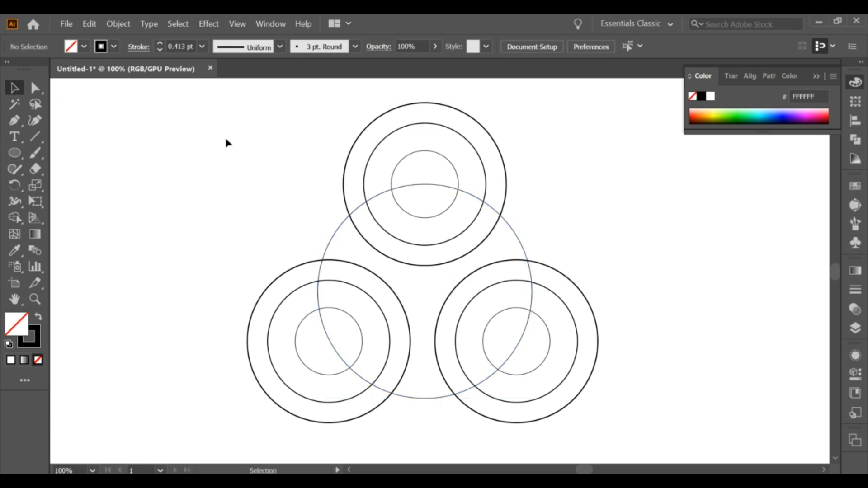
Using Shape Builder on all circles, fill the upper group's inner-circle and outer-ring overlaps with the central circle in black.
drag(228, 140, 595, 400)
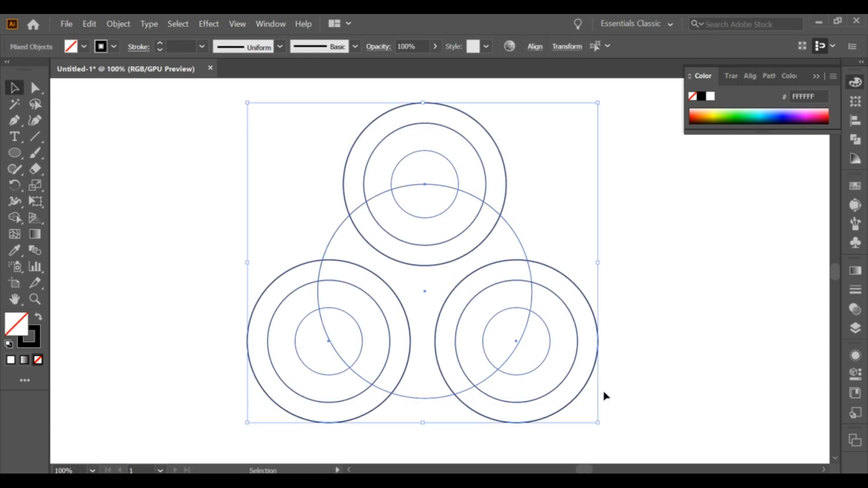
click(15, 218)
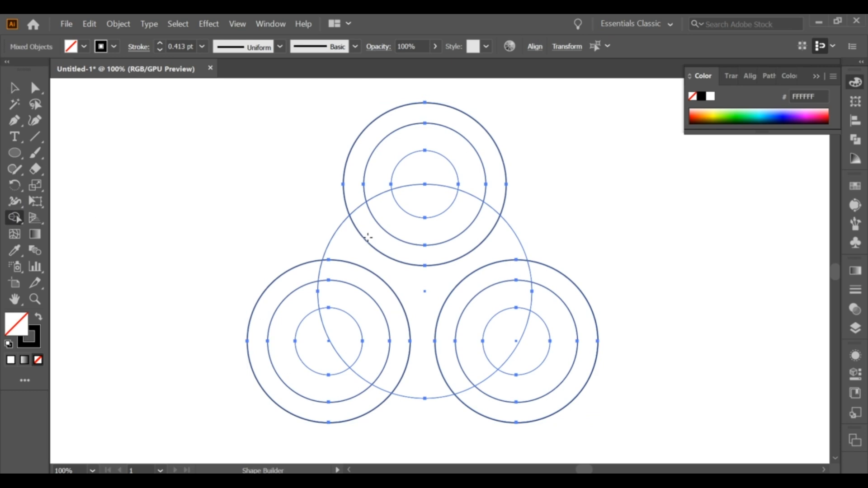
click(39, 318)
click(419, 206)
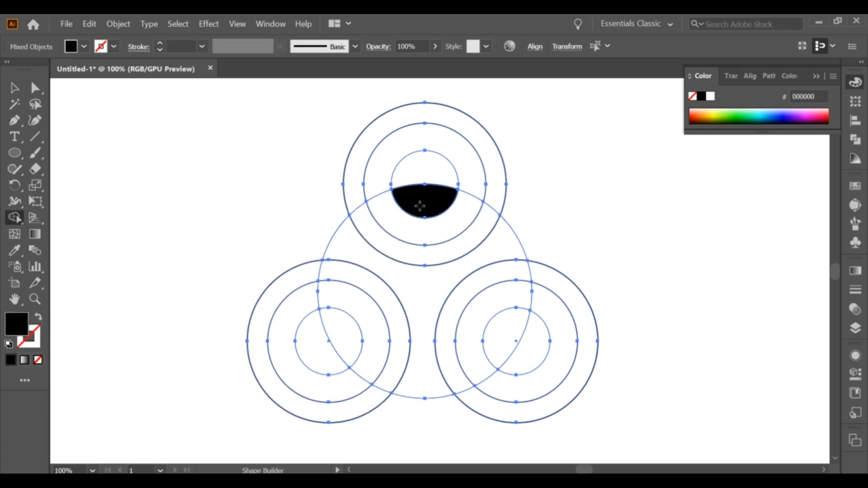
click(423, 257)
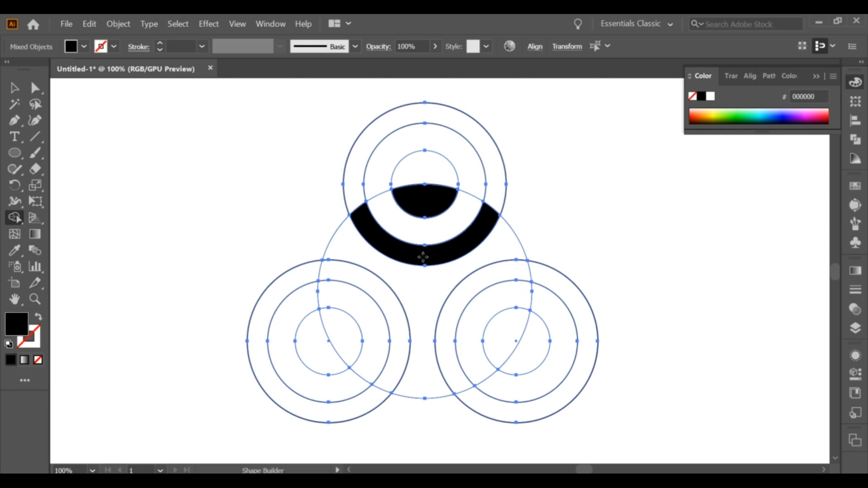
Fill the inner-circle and outer-ring overlaps of both lower groups with the central circle in black, and deselect everything.
click(341, 331)
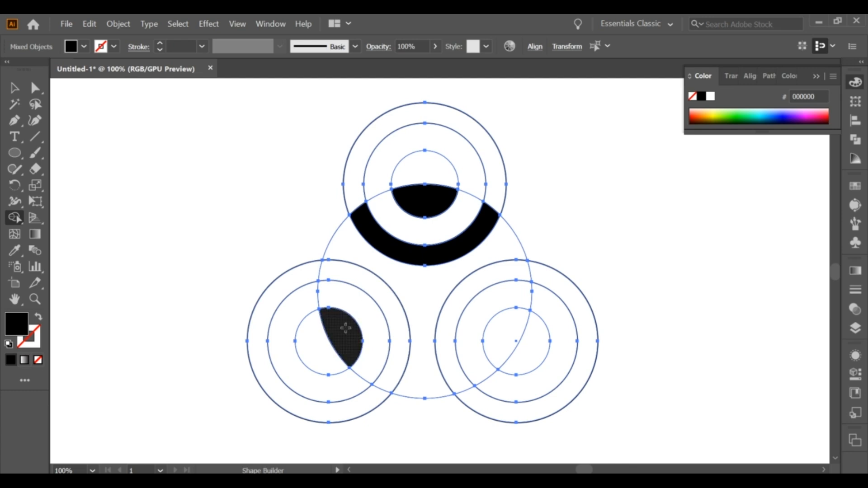
click(393, 302)
click(449, 311)
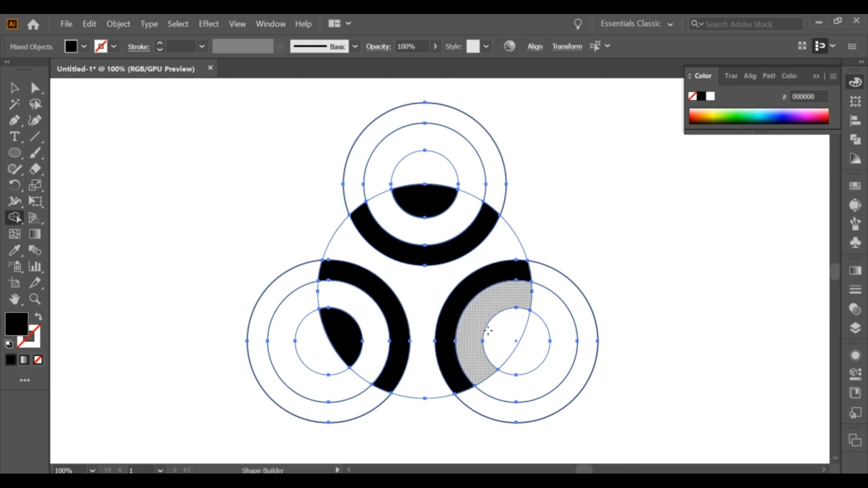
click(489, 331)
click(15, 88)
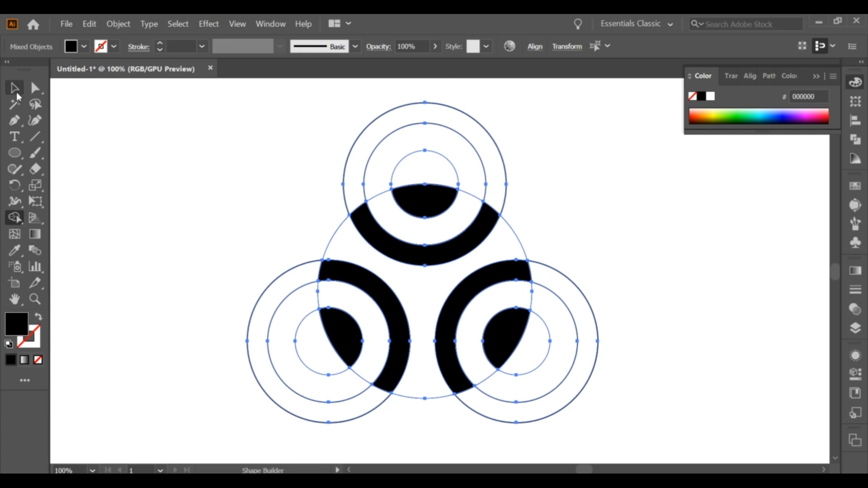
click(248, 233)
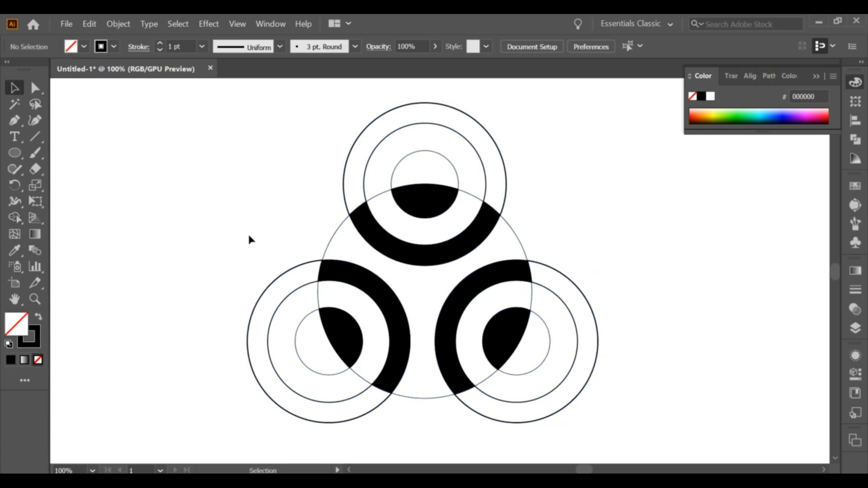
Delete the upper group's leftover circle outlines and the central circle's leftover outlines around and between the black shapes.
click(506, 186)
key(Delete)
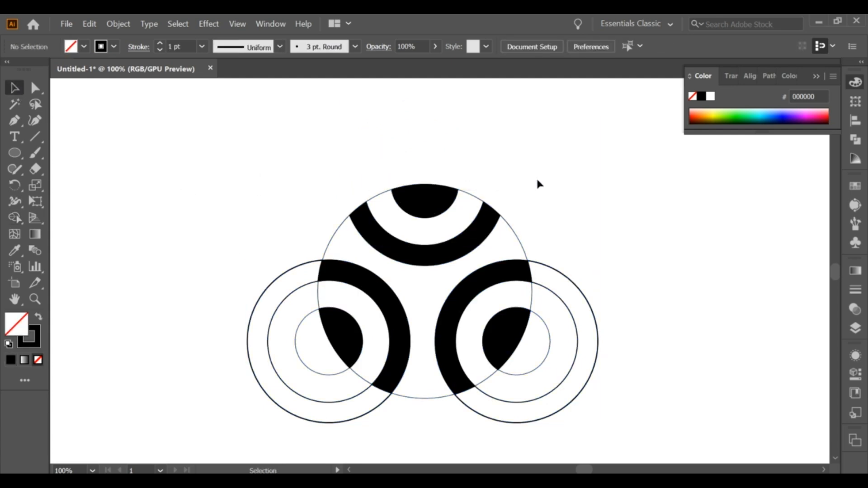
click(516, 235)
key(Delete)
click(471, 194)
key(Delete)
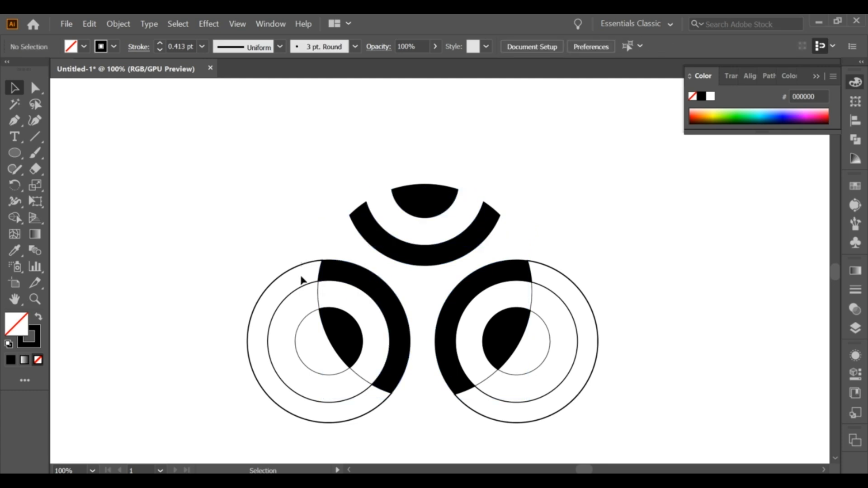
Delete the leftover outlines around both lower groups, keeping only the six black shapes.
click(297, 352)
key(Delete)
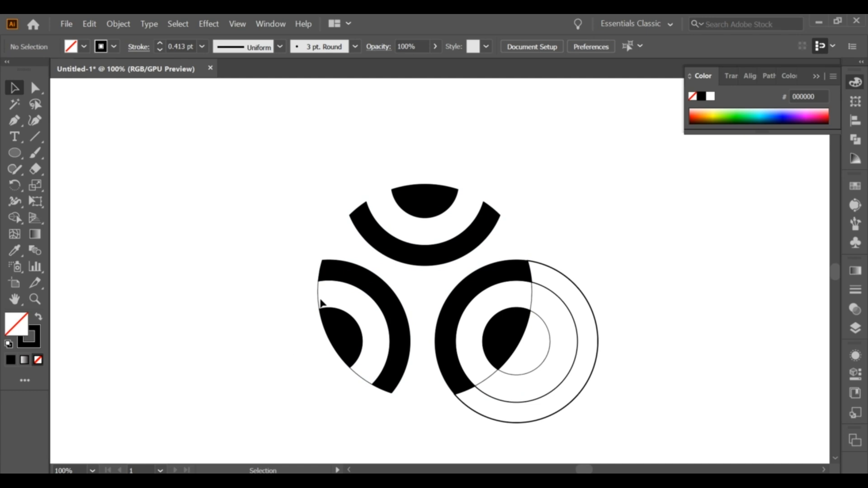
click(318, 301)
key(Delete)
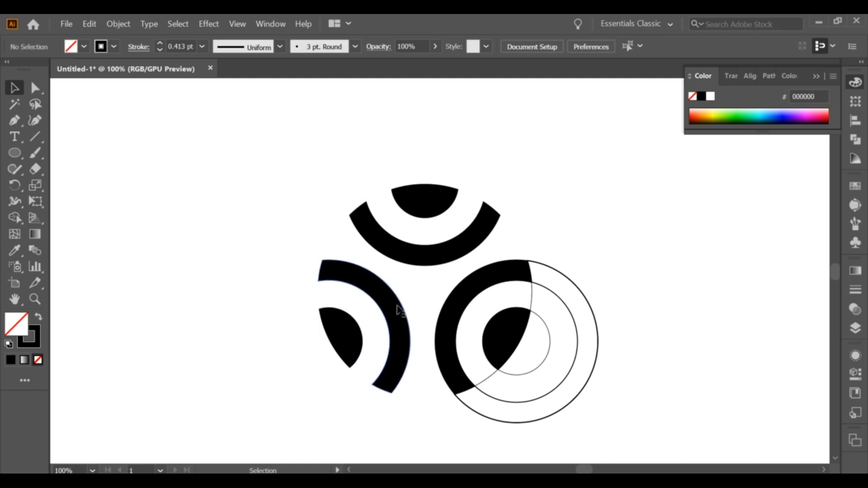
click(542, 360)
key(Delete)
click(532, 299)
key(Delete)
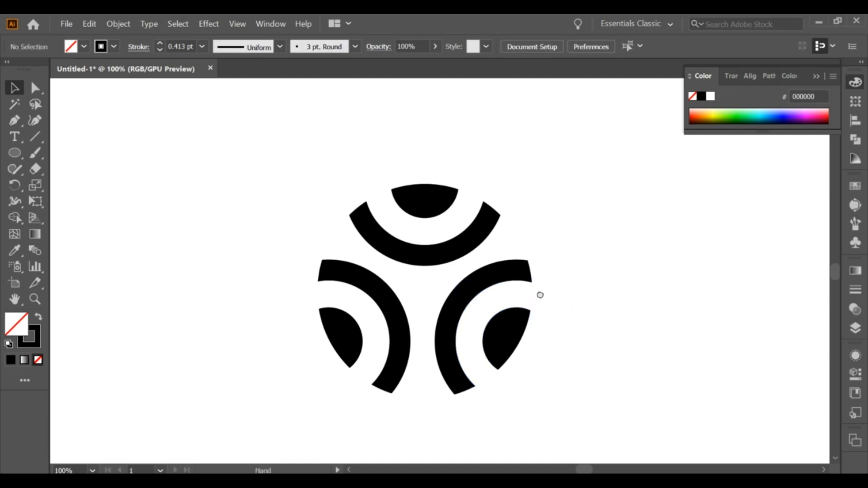
Ungroup the black logo shapes and clear the selection.
key(ctrl+plus)
key(ctrl+minus)
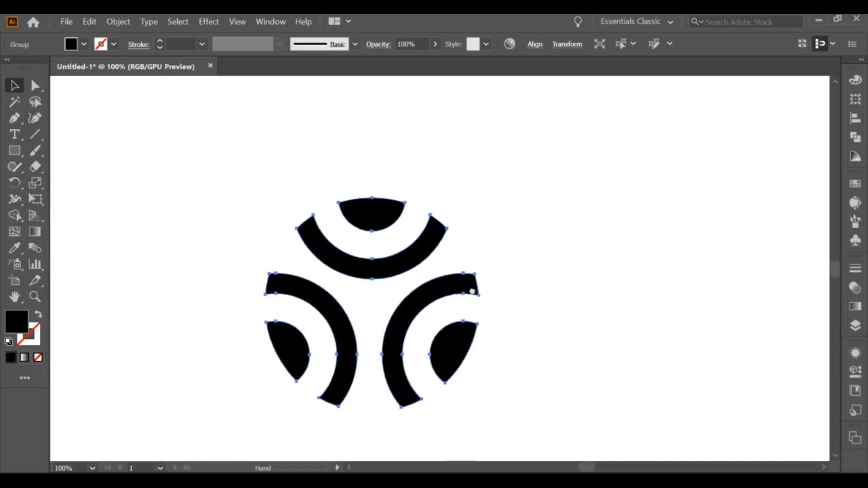
click(353, 153)
click(458, 222)
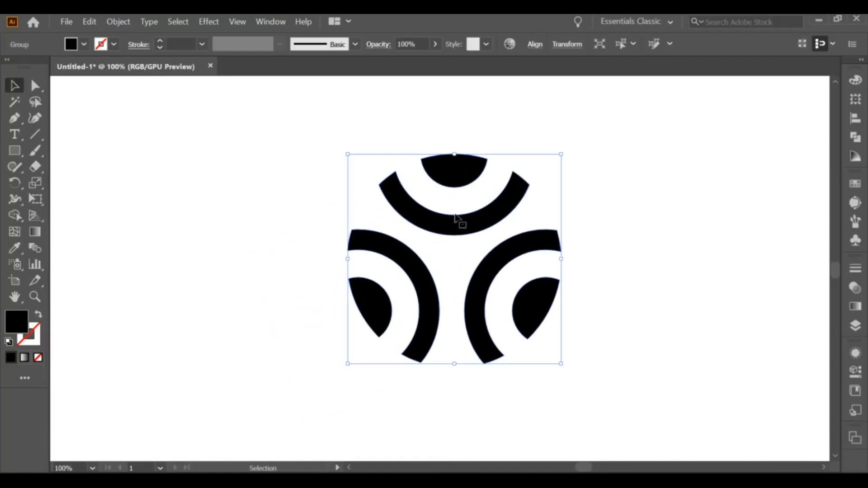
key(ctrl+plus)
click(608, 209)
click(441, 161)
right_click(513, 198)
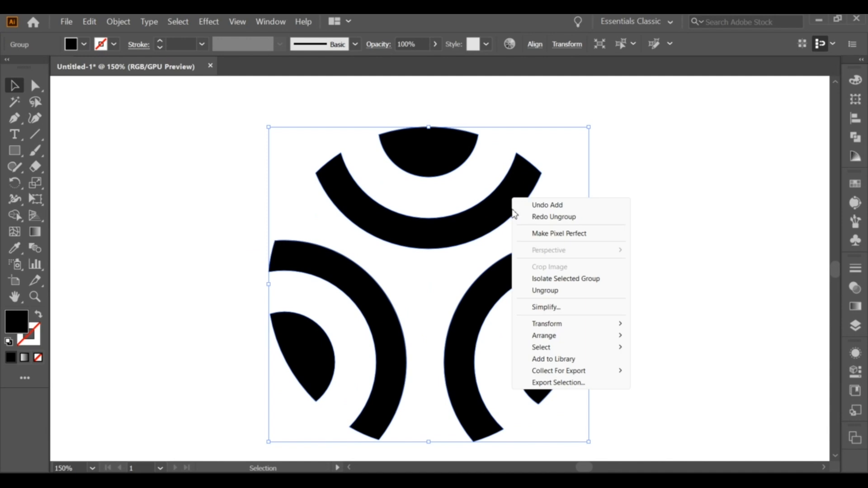
click(538, 290)
click(696, 258)
Apply a freeform gradient in Points mode to the black cap shape at the top of the logo.
click(457, 145)
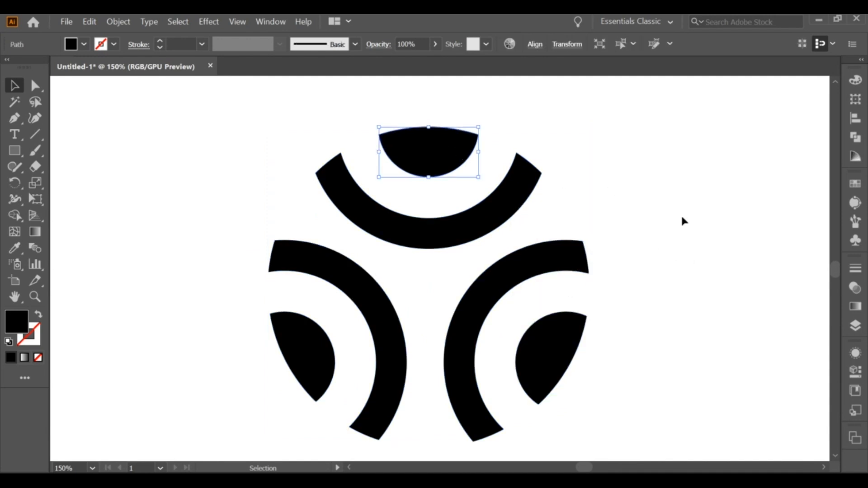
click(855, 306)
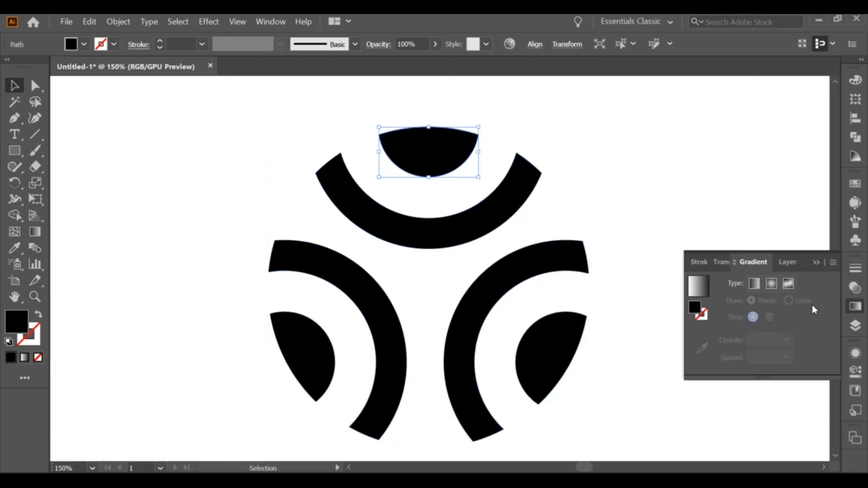
click(698, 286)
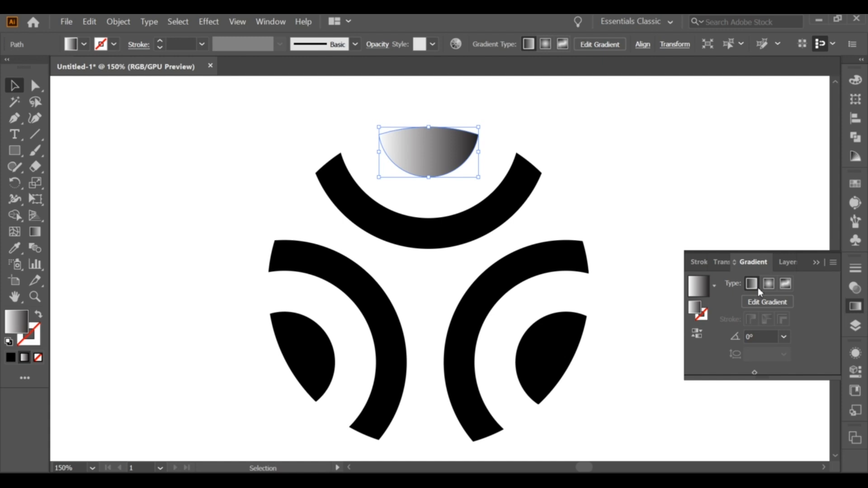
click(785, 284)
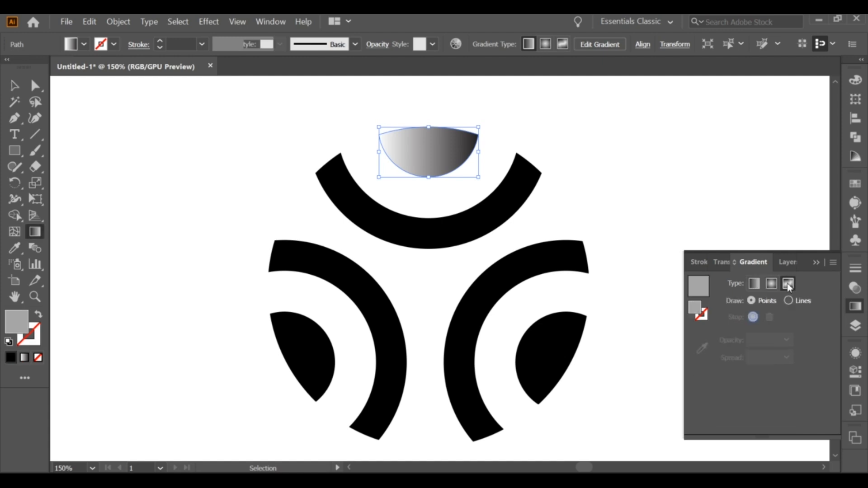
Arrange four freeform gradient color stops in the cap shape: one at each side, one in the center, and one near its lower edge.
click(400, 139)
click(461, 145)
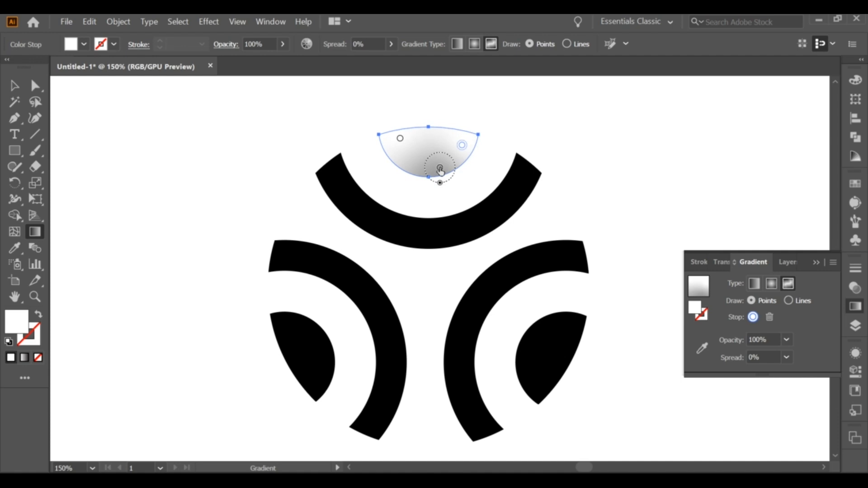
drag(440, 172, 400, 146)
click(427, 166)
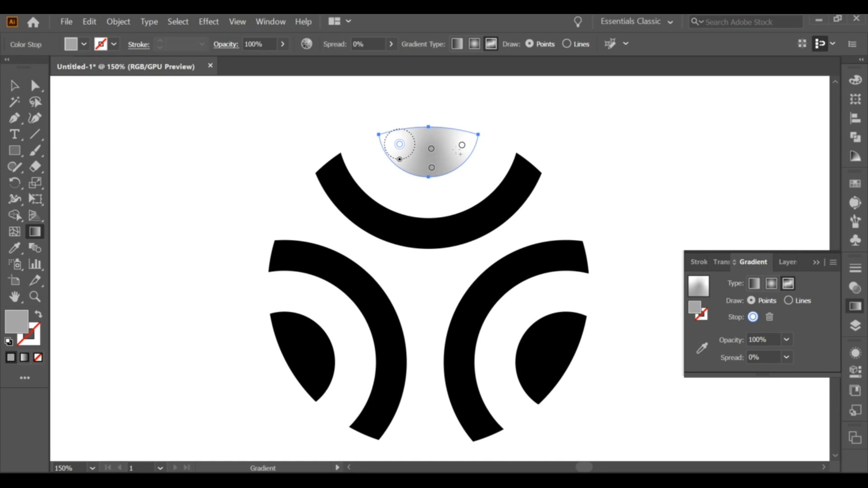
click(431, 150)
click(430, 151)
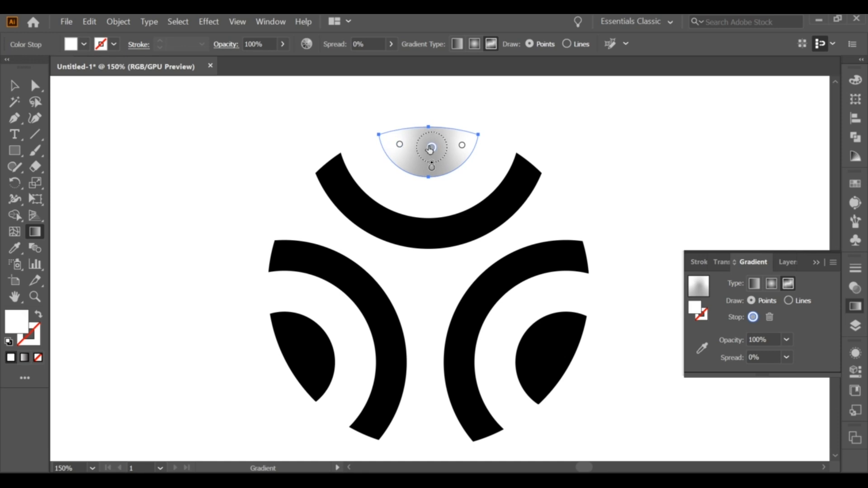
click(432, 170)
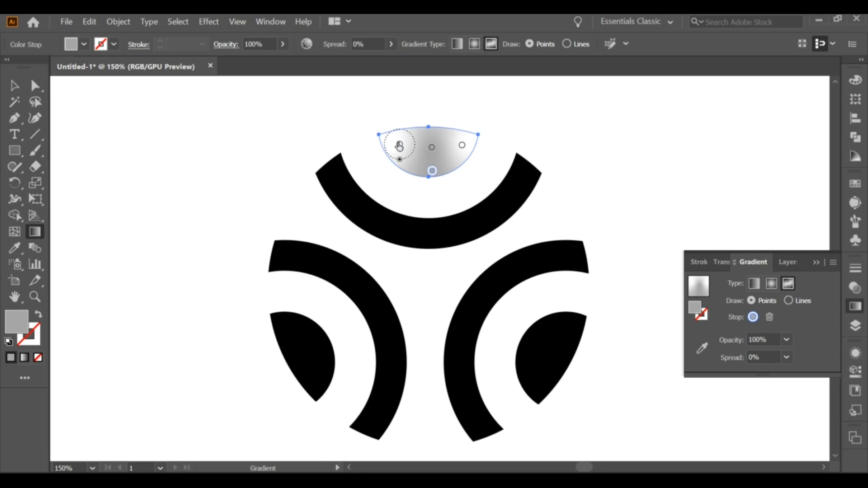
Color the cap's left gradient stop orange-red and its center stop amber using the swatches.
double_click(399, 145)
click(252, 236)
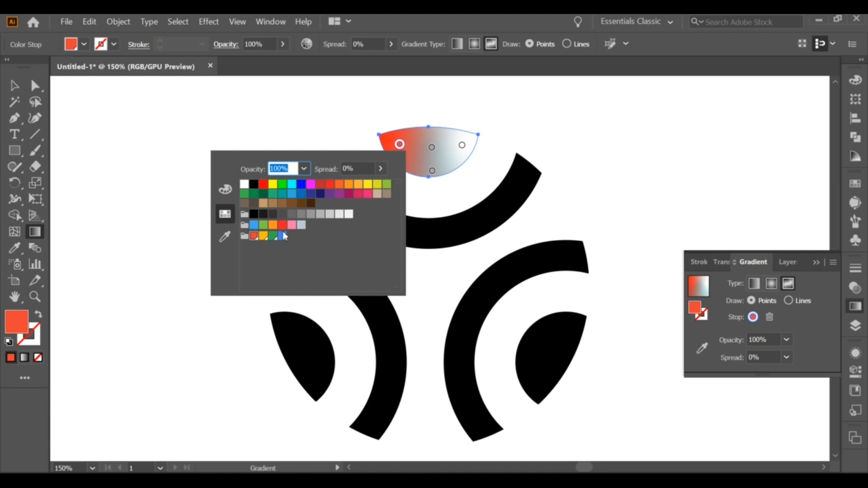
click(461, 145)
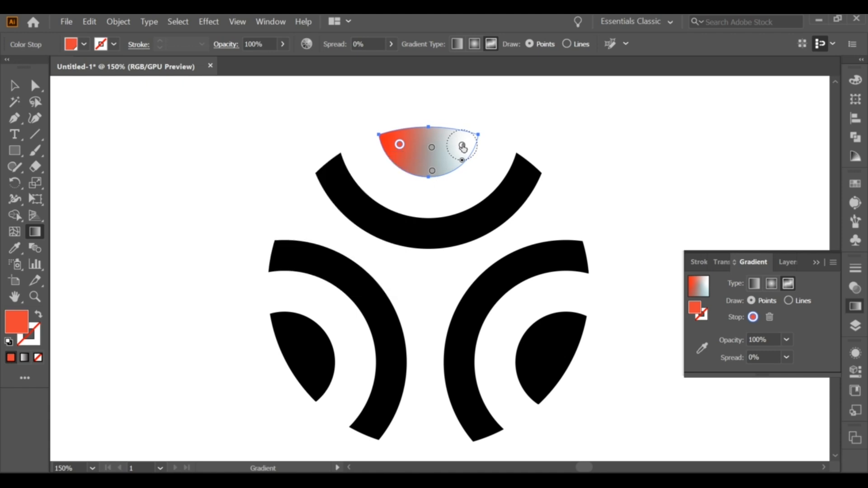
click(461, 144)
double_click(432, 148)
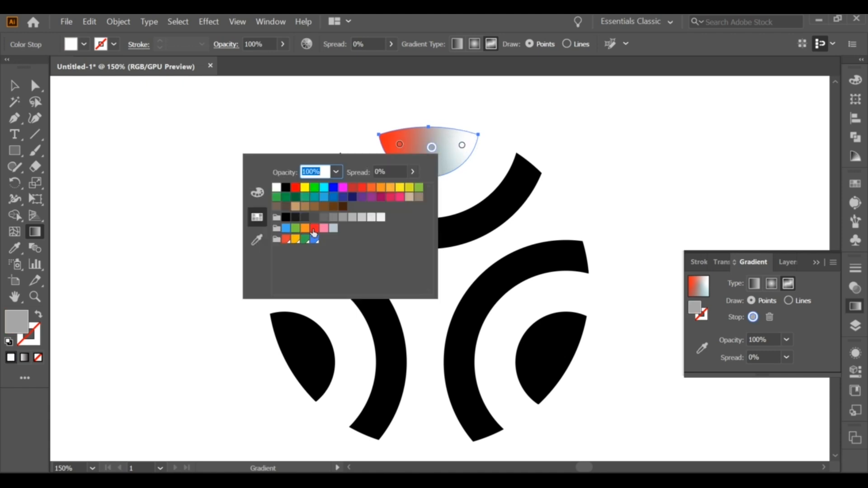
click(296, 240)
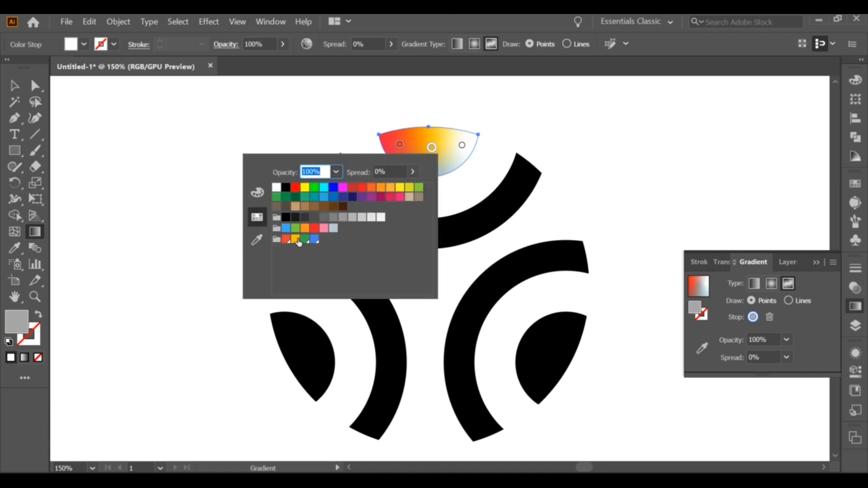
Color the cap's lowest gradient stop green and its right stop blue using the swatches.
click(438, 159)
click(432, 171)
double_click(432, 171)
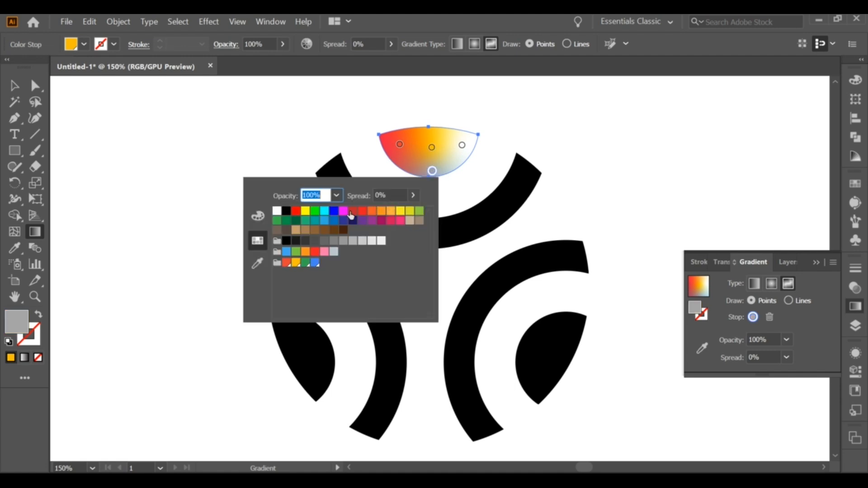
click(305, 263)
click(462, 145)
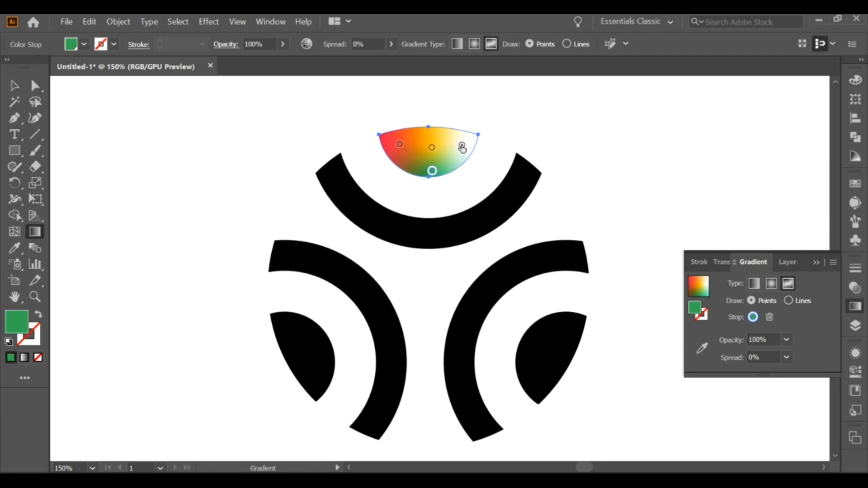
double_click(462, 145)
click(345, 237)
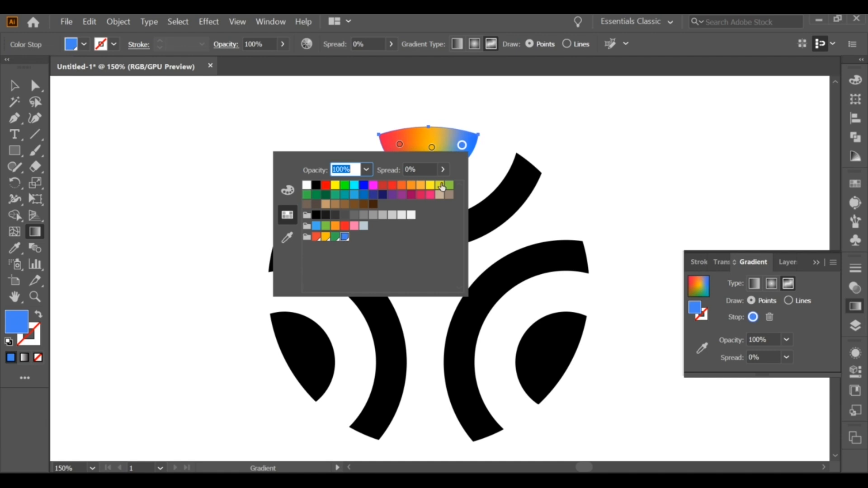
key(Escape)
Increase the spread of the cap's orange-red and green gradient stops, and shift the amber stop slightly upward.
click(400, 144)
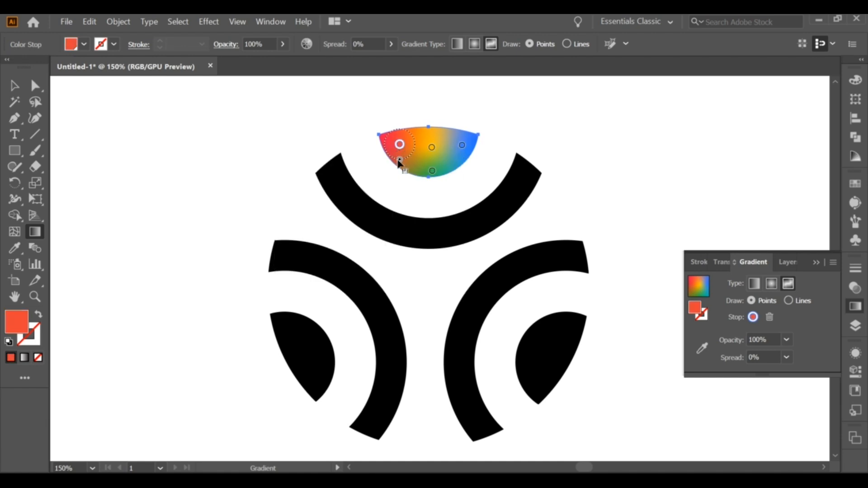
drag(401, 163, 406, 171)
click(432, 172)
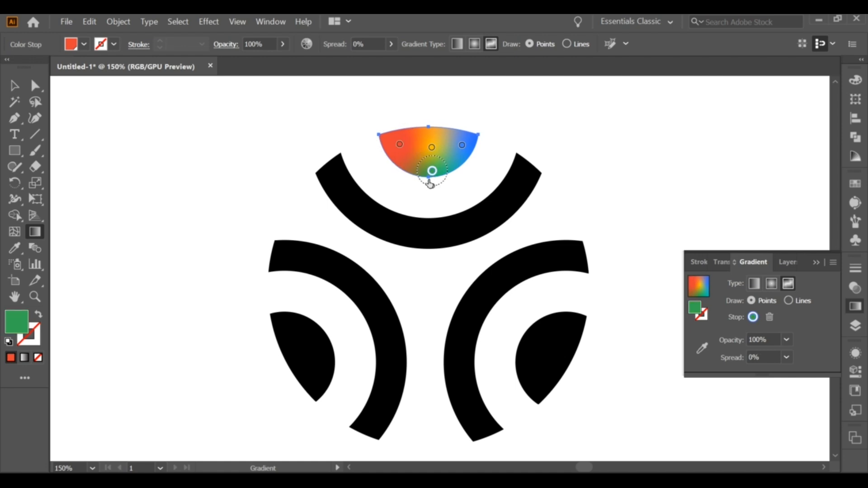
drag(434, 189, 434, 193)
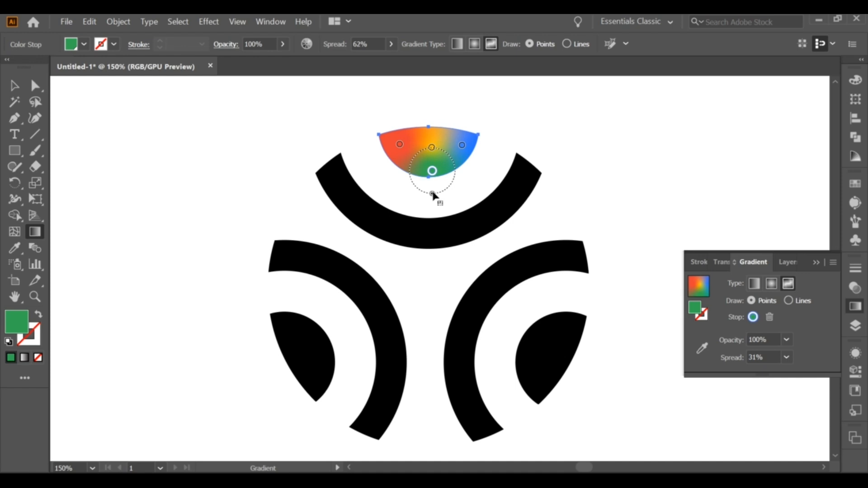
click(431, 148)
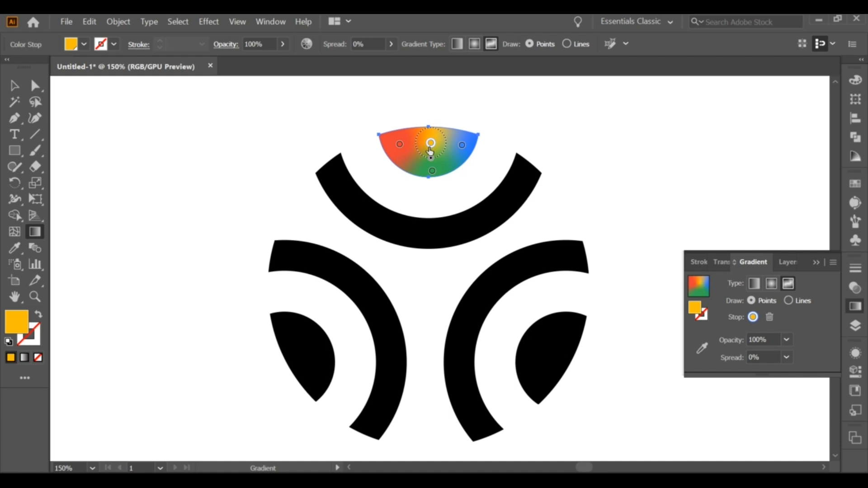
Increase the spread of the cap's blue stop, shift the amber stop slightly down and set its spread to 100%.
drag(431, 158, 431, 164)
click(462, 145)
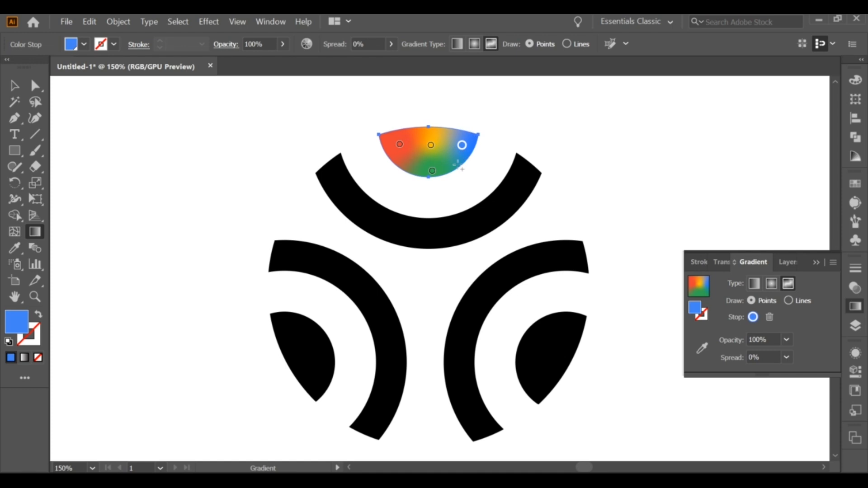
drag(461, 159, 465, 171)
click(431, 146)
click(431, 149)
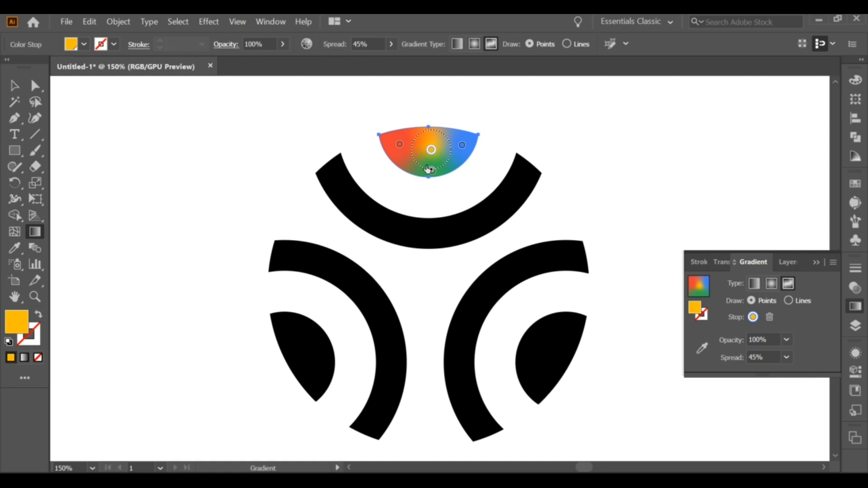
drag(431, 171, 407, 185)
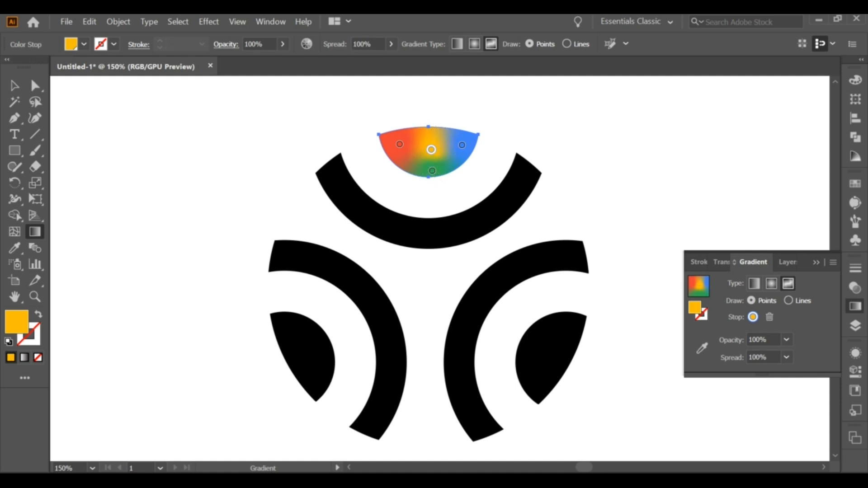
Copy the cap's freeform gradient onto the black lens shape at the lower left of the logo with the Eyedropper.
key(v)
click(310, 152)
click(388, 221)
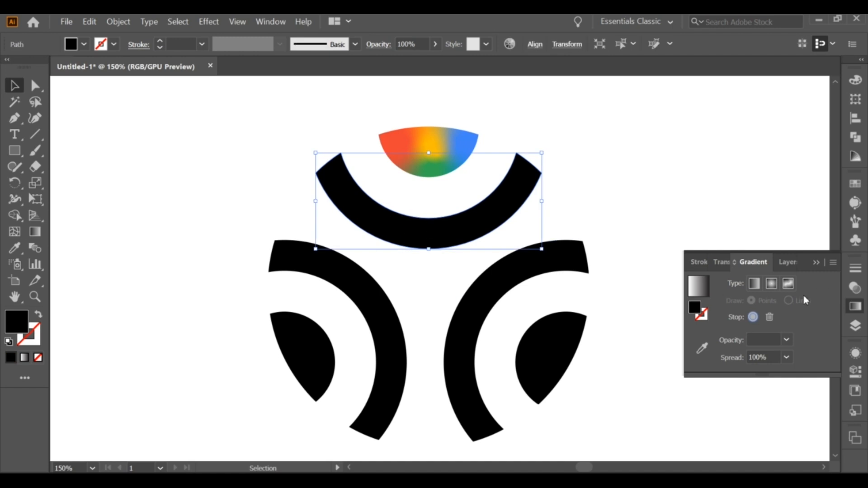
click(300, 349)
click(15, 247)
click(390, 147)
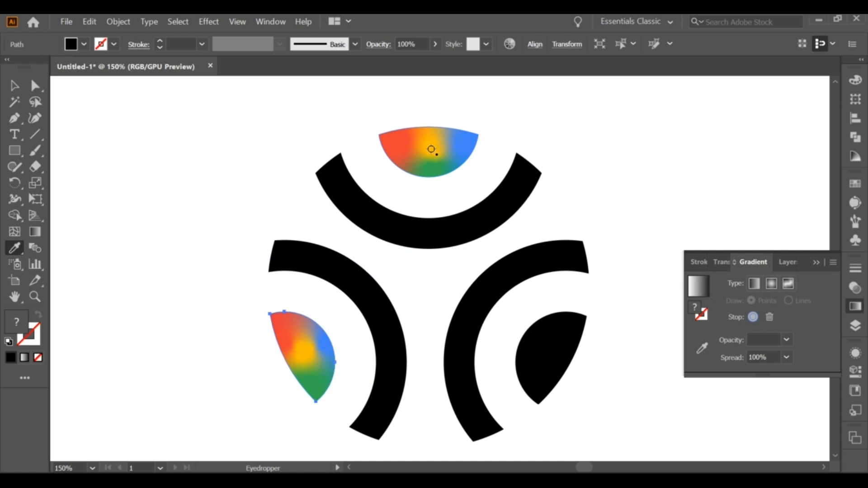
click(14, 86)
click(405, 404)
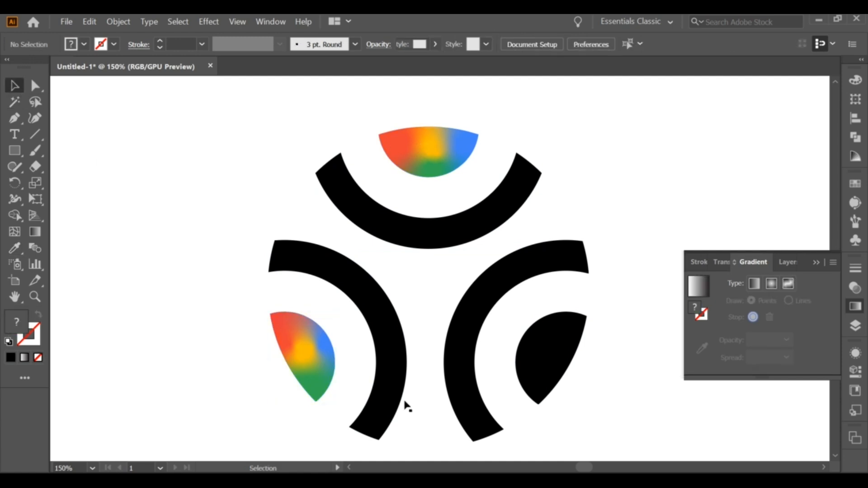
Copy the cap's freeform gradient onto the black lens shape at the lower right of the logo with the Eyedropper.
click(548, 362)
click(15, 248)
click(433, 142)
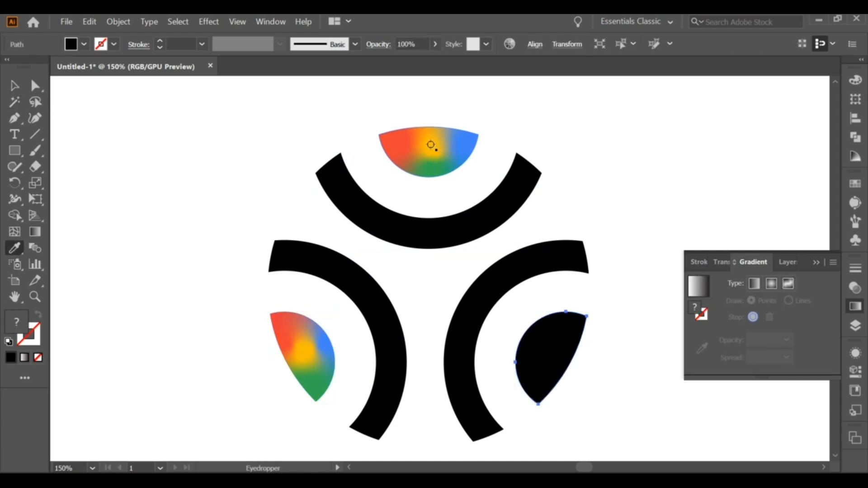
click(14, 85)
click(133, 131)
Apply a freeform points gradient to the logo's left arc and add two stops evenly spaced between its end stops.
click(327, 267)
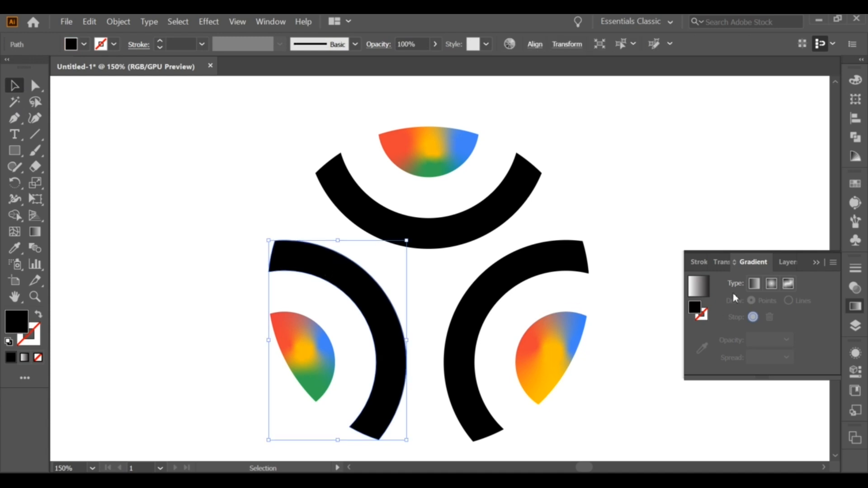
click(788, 284)
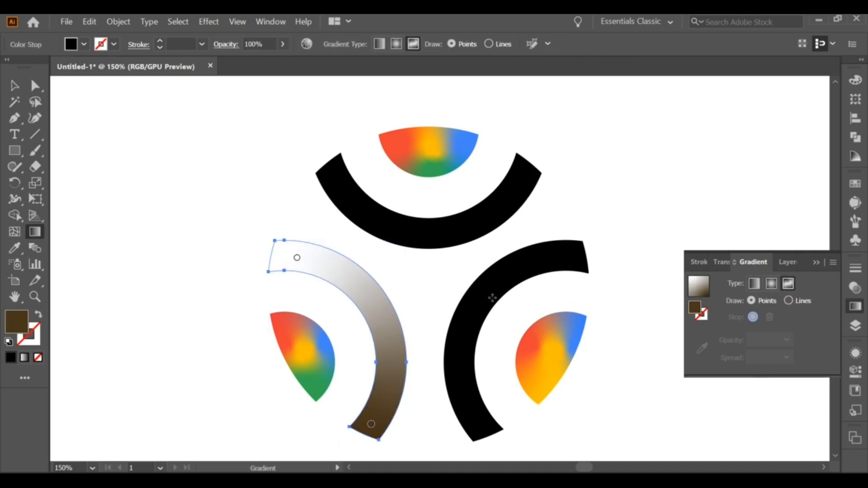
click(371, 302)
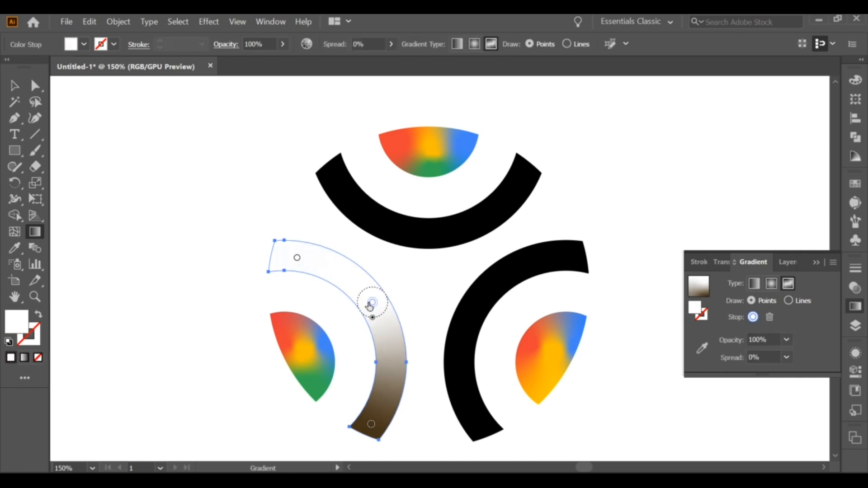
drag(370, 307, 355, 287)
click(387, 363)
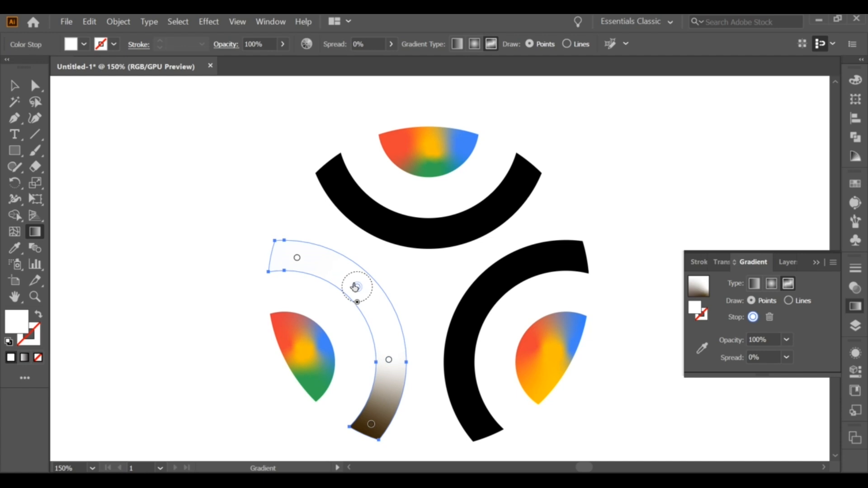
drag(392, 365, 389, 351)
drag(359, 292, 363, 298)
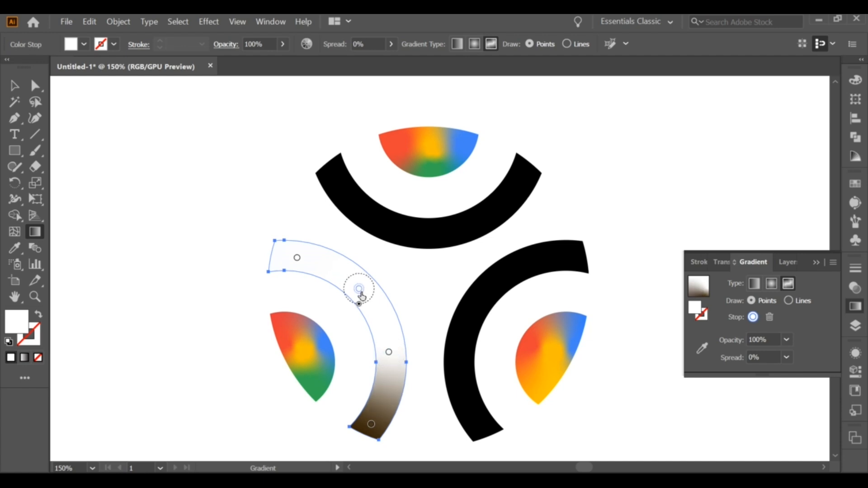
click(389, 358)
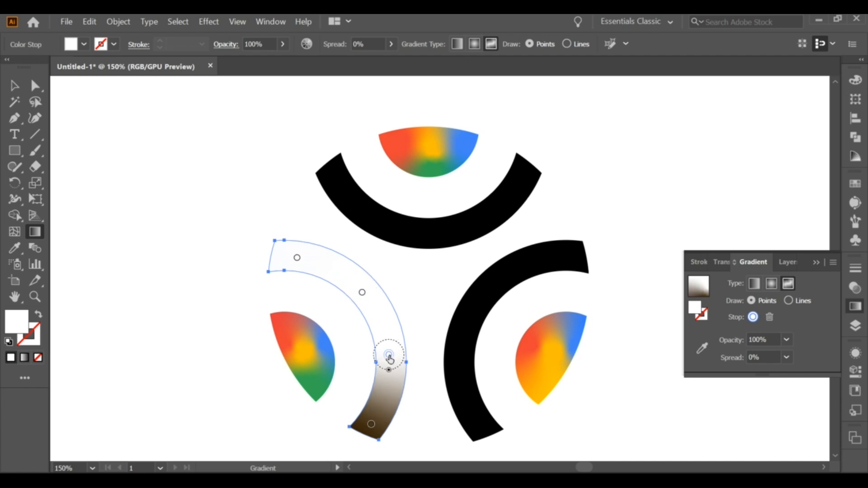
Color the left arc's uppermost gradient stop orange-red and the second stop amber using the swatches.
double_click(297, 259)
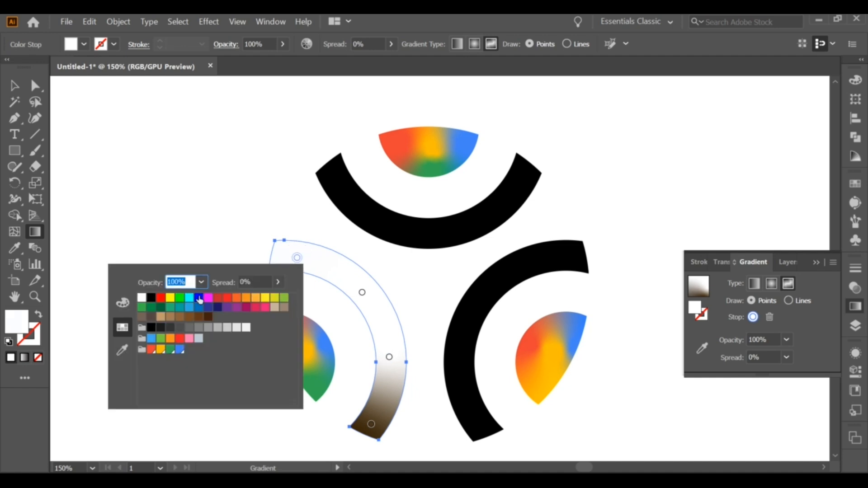
click(151, 351)
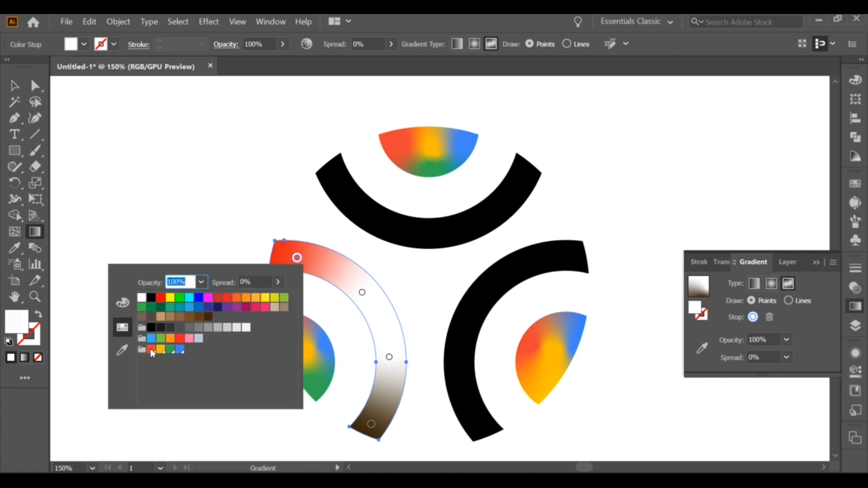
click(362, 295)
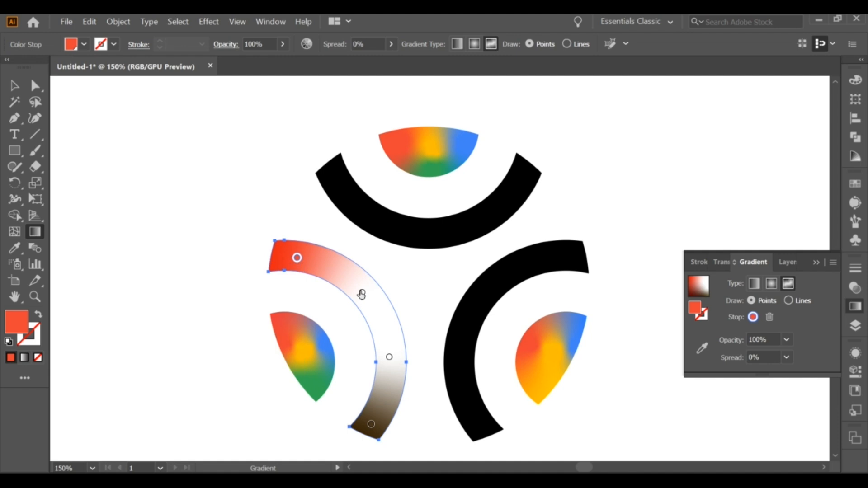
click(361, 295)
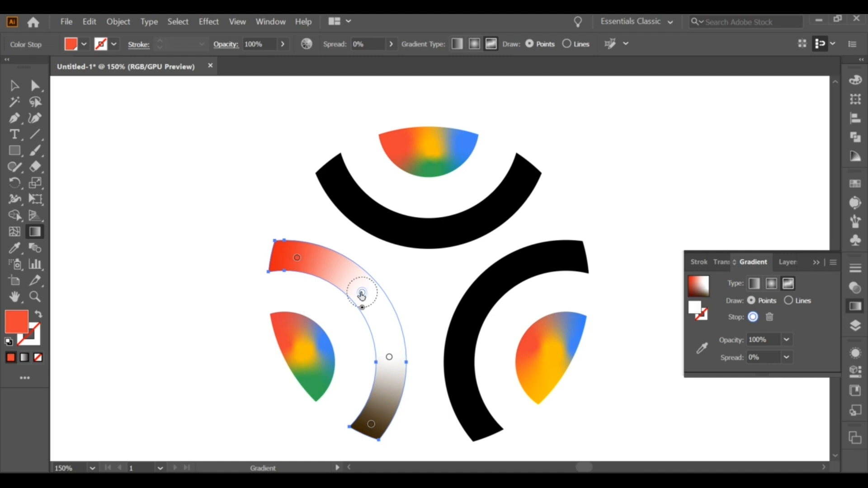
double_click(362, 295)
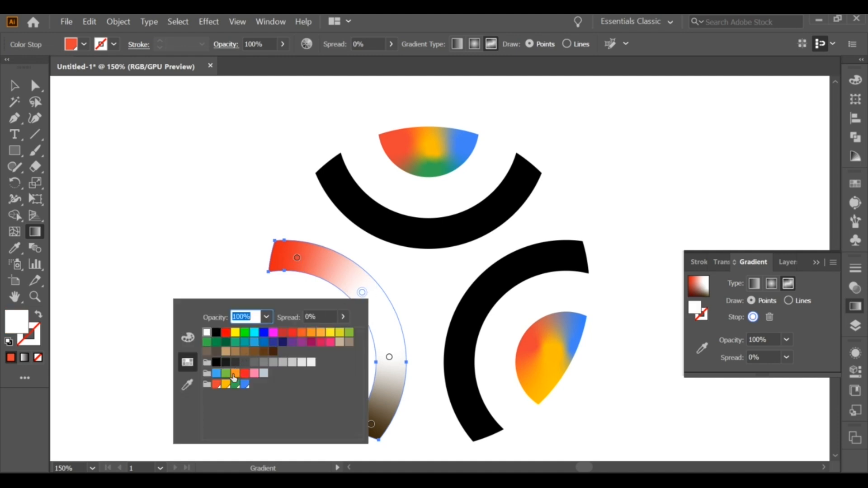
click(225, 384)
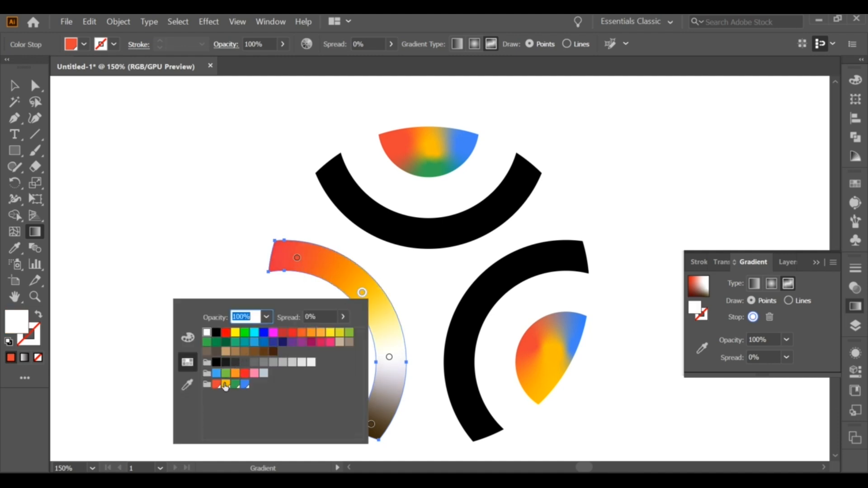
Color the left arc's third gradient stop green and its lowest stop blue using the swatches.
double_click(389, 357)
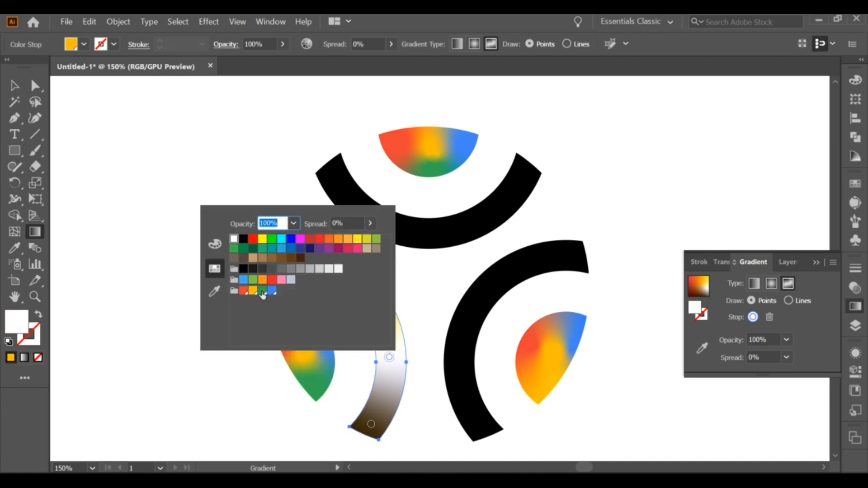
click(262, 291)
click(372, 425)
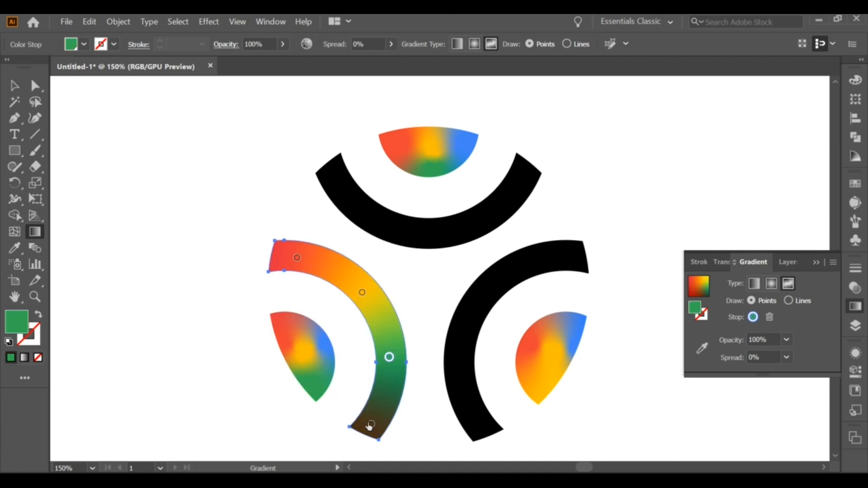
double_click(372, 425)
click(254, 358)
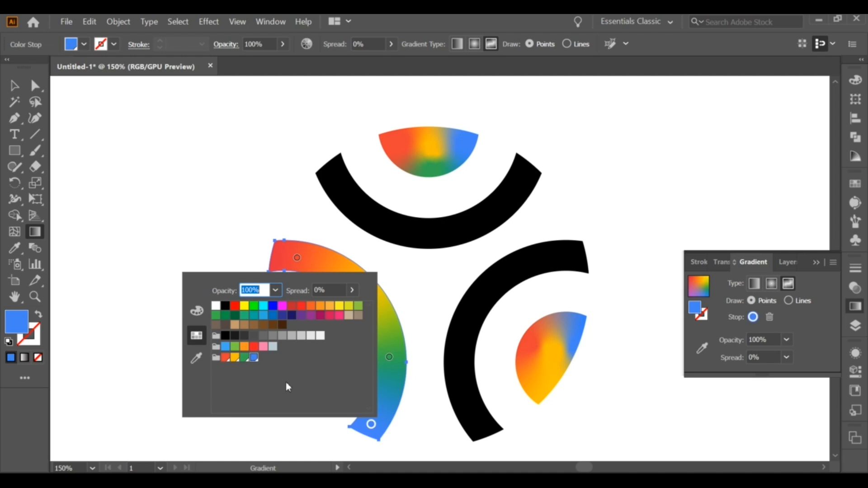
Set the spread of the left arc's blue stop to 100% and widen the spread of its green stop.
click(375, 424)
drag(371, 431, 372, 460)
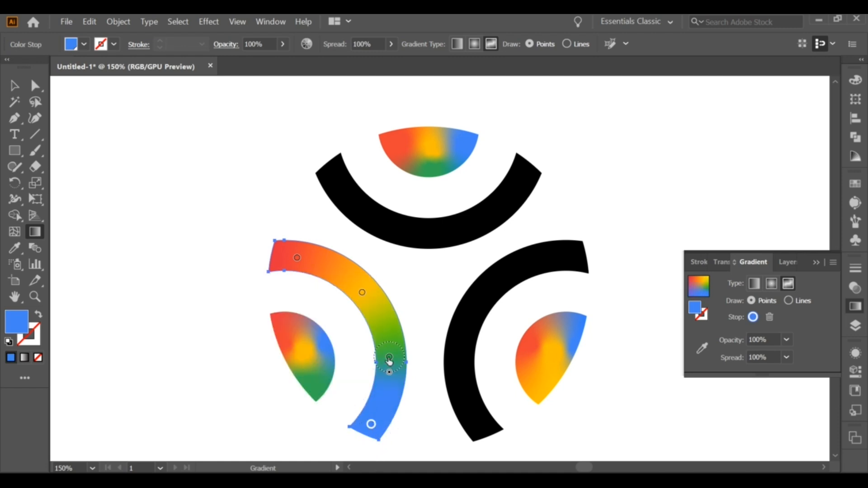
click(389, 358)
mouse_move(389, 367)
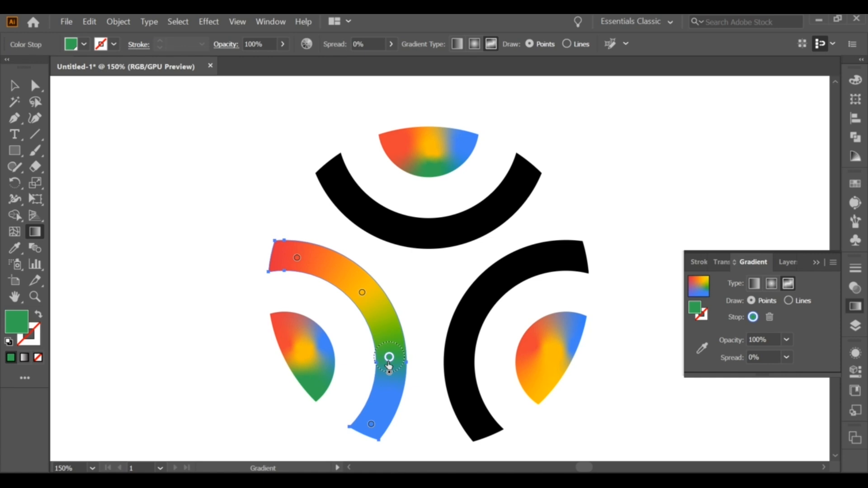
drag(388, 373, 387, 379)
Set the spread of the left arc's amber stop to 73% and its orange-red stop to 49%, leaving the arc deselected.
click(363, 292)
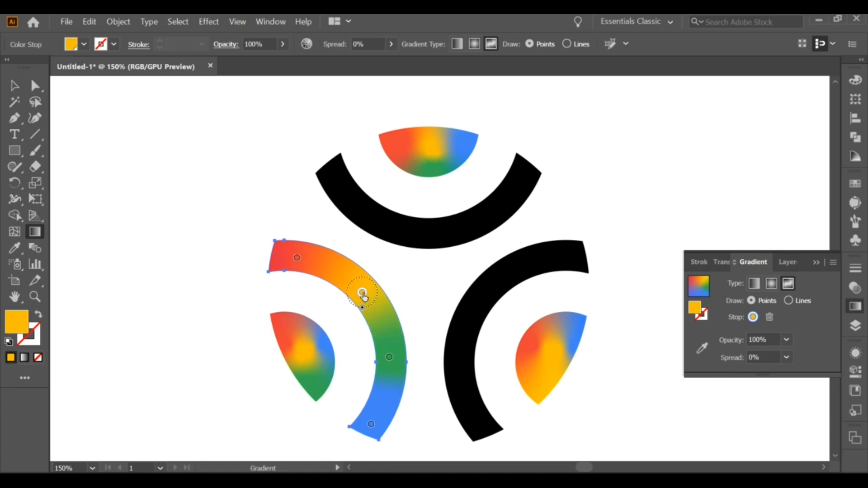
drag(363, 310, 368, 323)
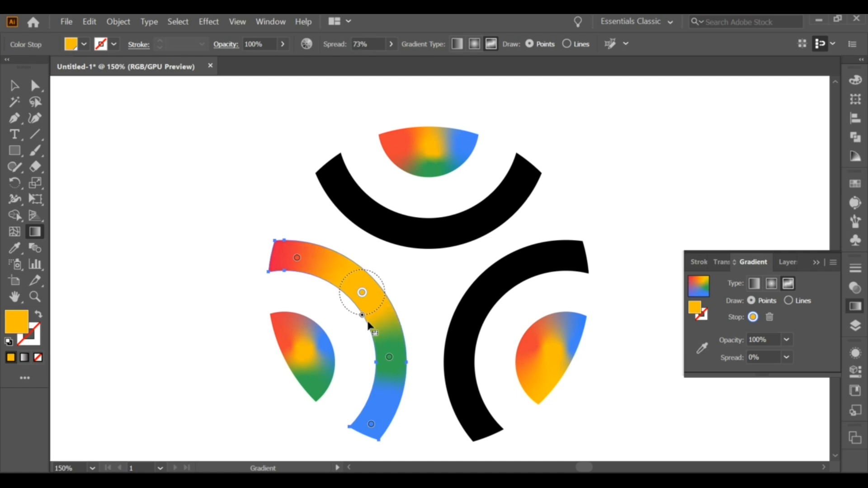
click(297, 257)
mouse_move(297, 273)
mouse_down()
mouse_move(297, 285)
mouse_move(298, 277)
mouse_up()
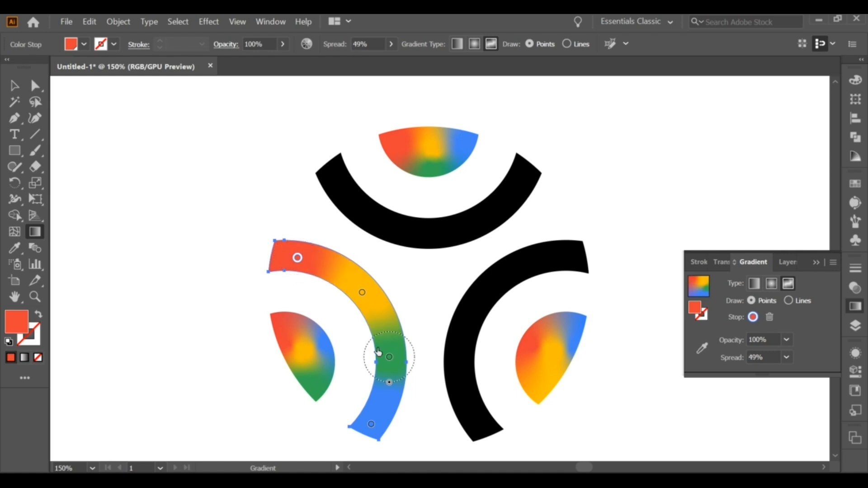
click(14, 86)
click(154, 183)
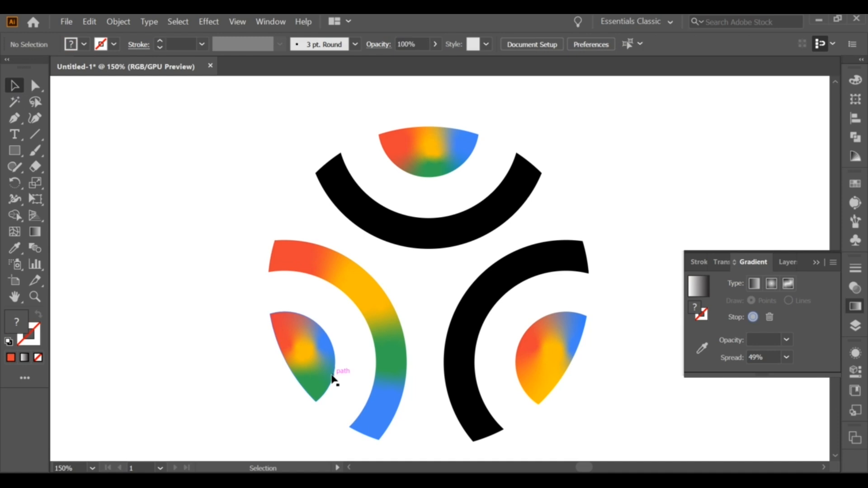
Apply a freeform points gradient to the logo's right arc, add a stop on its lower half, and space the four stops along it.
click(456, 385)
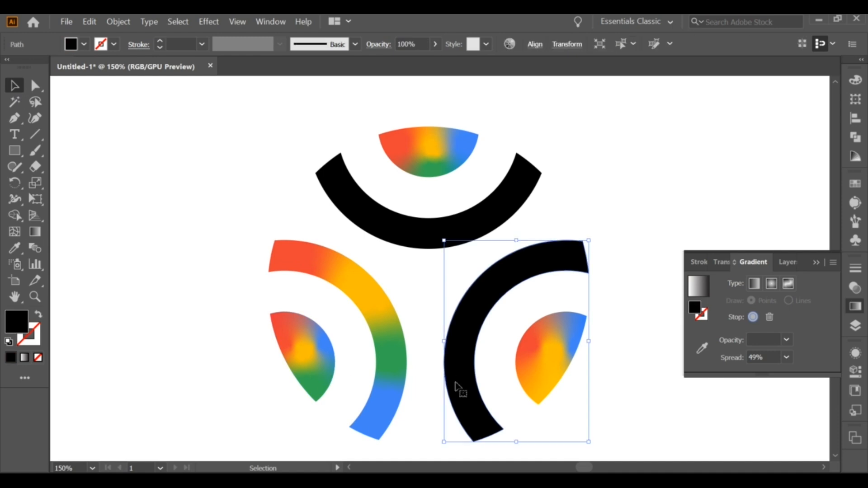
click(788, 284)
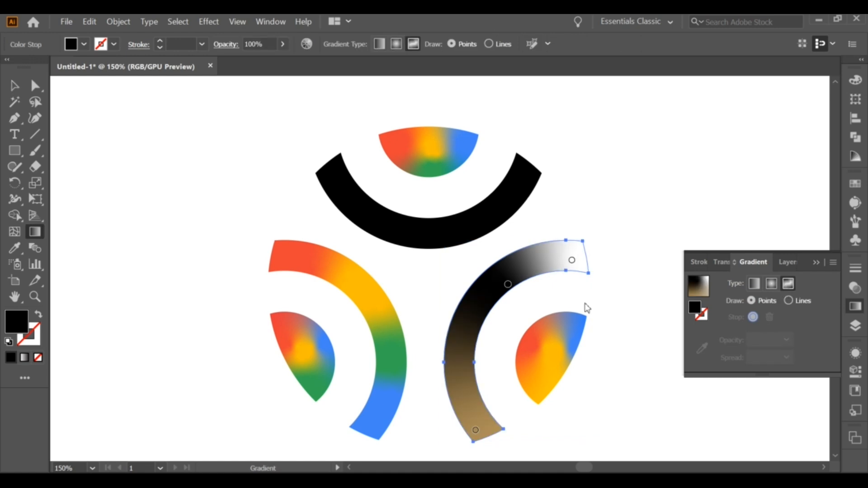
click(458, 350)
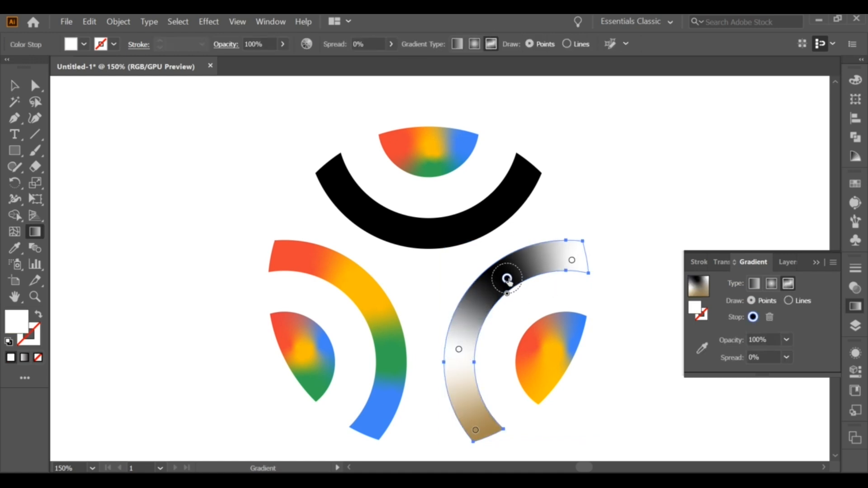
drag(509, 283, 506, 277)
drag(574, 263, 577, 261)
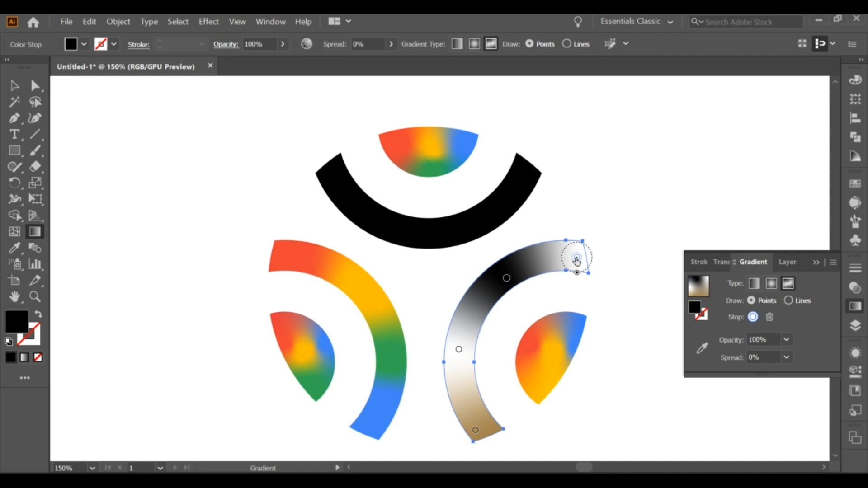
drag(476, 430, 481, 424)
drag(459, 349, 463, 353)
Color the right arc's uppermost gradient stop orange-red using the swatches.
click(574, 259)
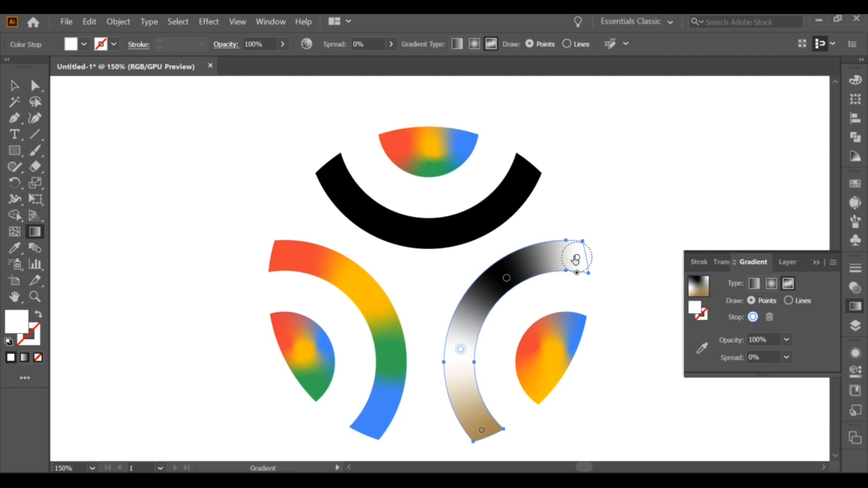
double_click(576, 260)
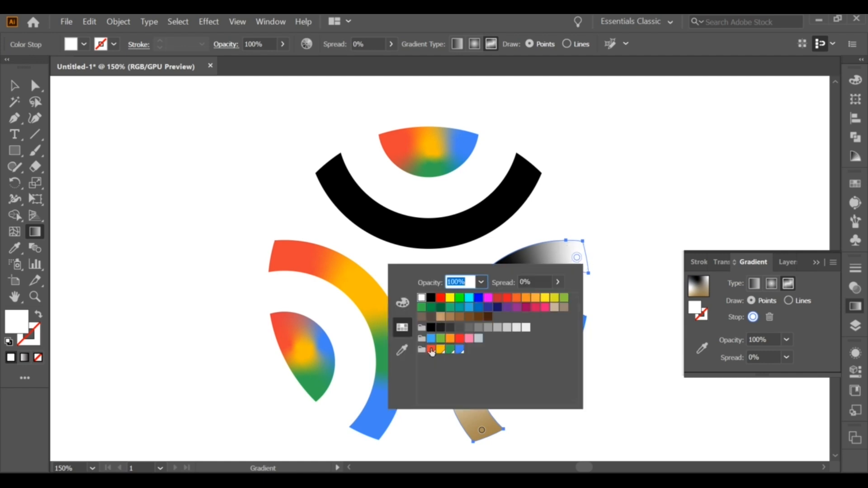
click(431, 351)
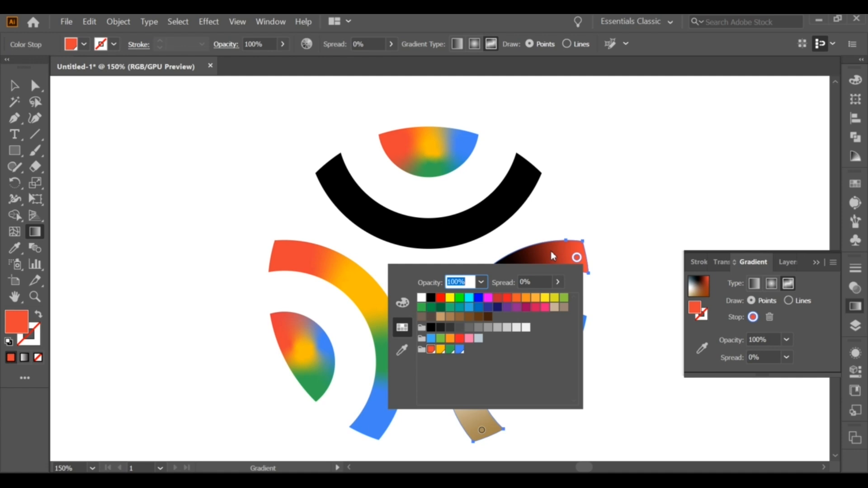
Color the right arc's second gradient stop from the upper end amber using the swatches.
key(Escape)
click(507, 278)
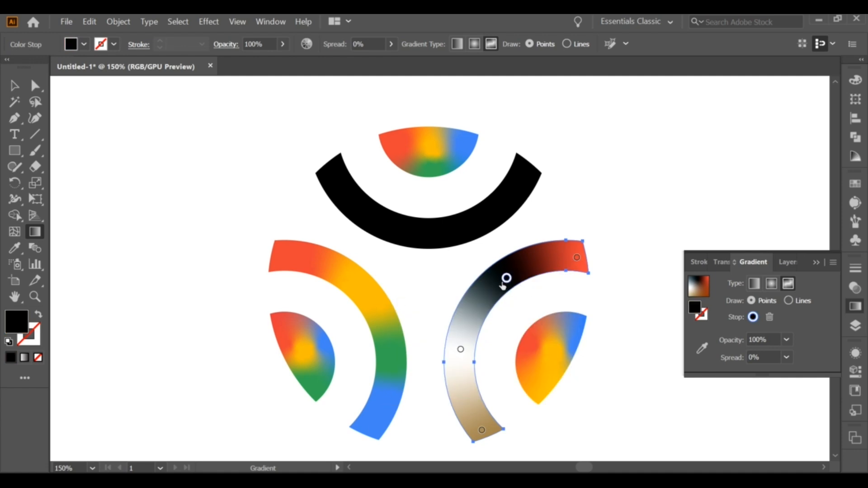
double_click(506, 278)
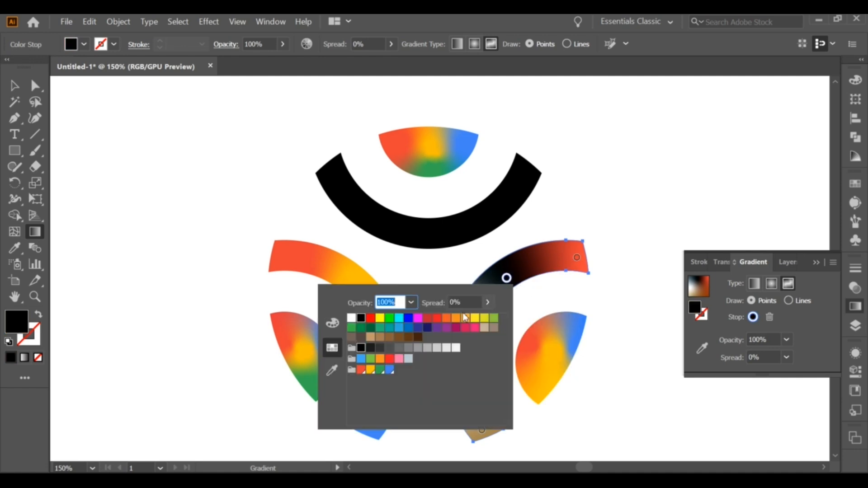
click(367, 371)
key(Escape)
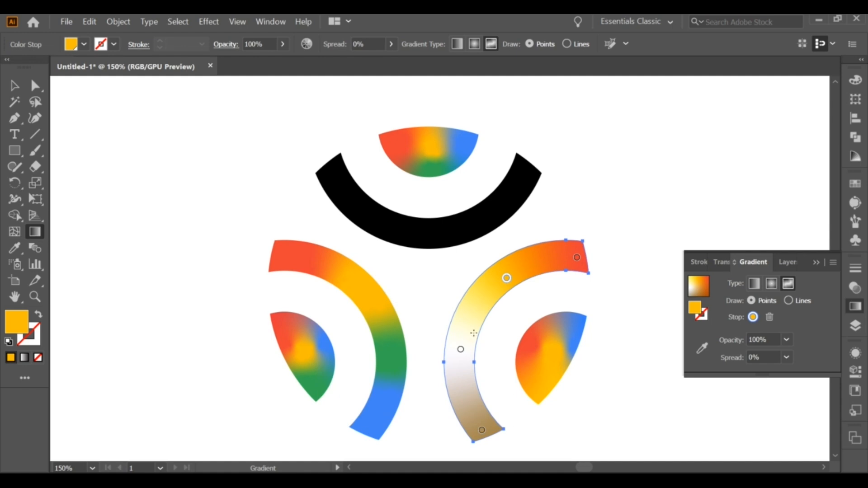
Color the right arc's third gradient stop green and its lowest stop blue using the swatches.
double_click(460, 351)
click(334, 283)
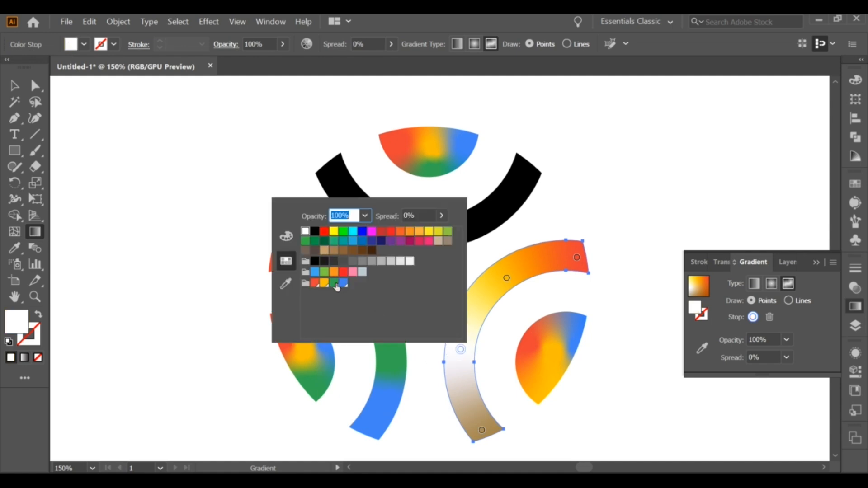
click(481, 429)
double_click(481, 431)
click(365, 364)
click(516, 268)
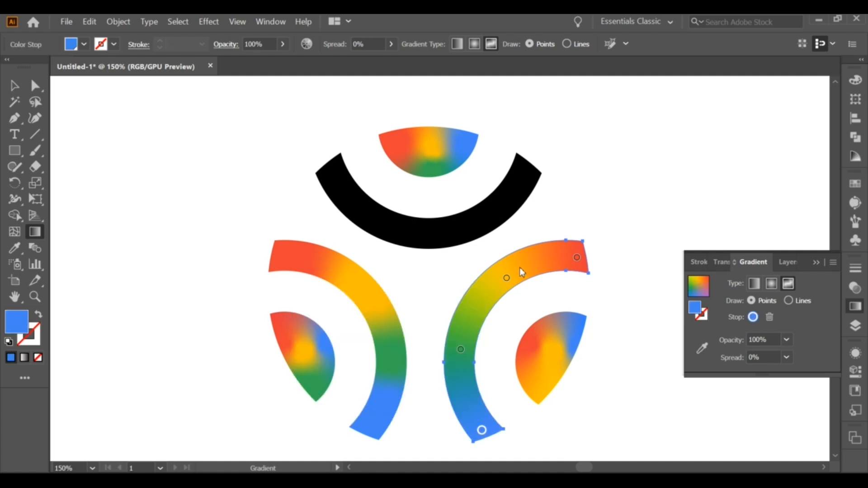
Widen the spread of the right arc's orange-red stop and set its amber stop's spread to 45%.
click(577, 257)
drag(577, 273, 578, 283)
click(506, 279)
click(505, 280)
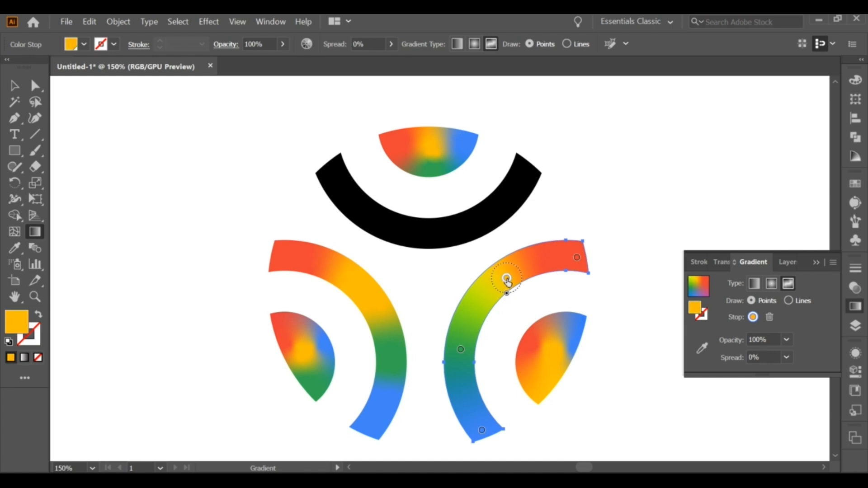
drag(507, 297, 511, 300)
Set the spread of the right arc's green stop to 29% and its blue stop to 85%, ending the gradient editing.
click(461, 350)
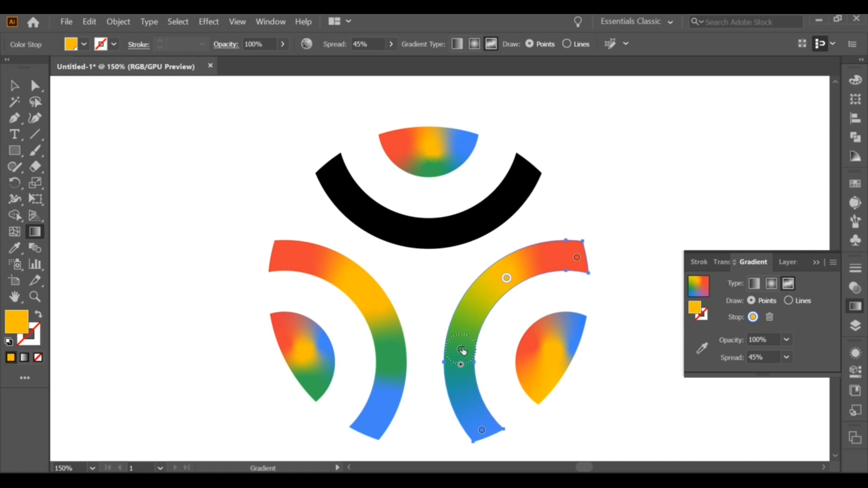
mouse_move(461, 365)
mouse_down()
mouse_move(461, 378)
mouse_move(459, 365)
mouse_up()
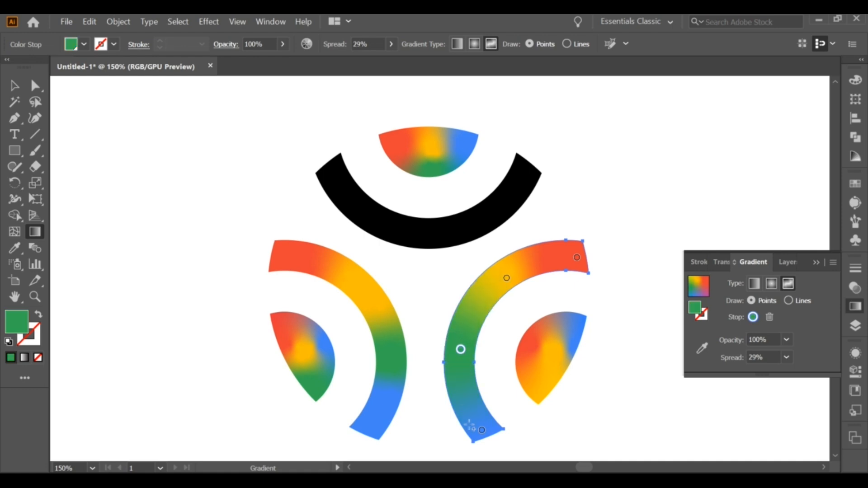
click(481, 432)
drag(482, 447, 482, 453)
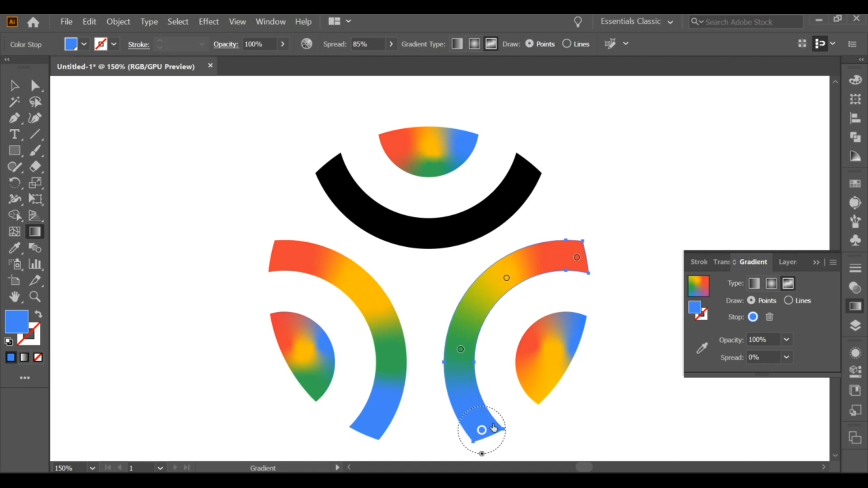
click(14, 85)
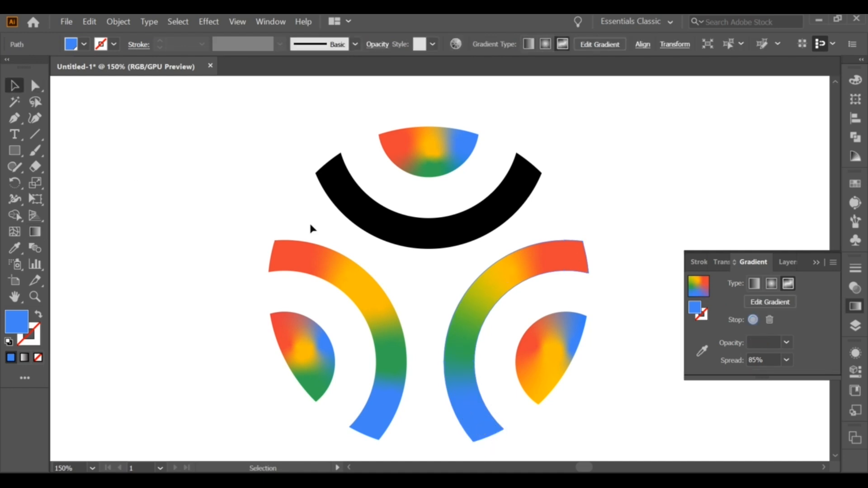
Apply a freeform points gradient to the logo's black top arc, shift its middle stop right, and add a fourth stop on the lower left.
drag(353, 221, 378, 251)
click(378, 252)
click(426, 247)
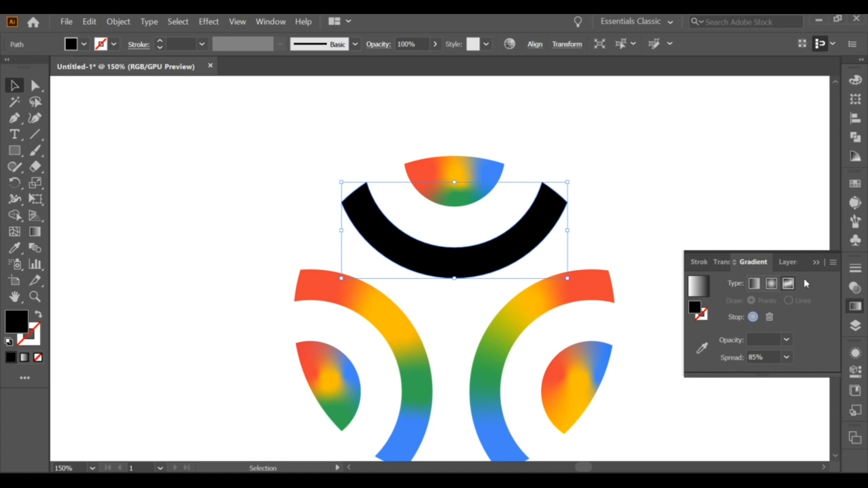
click(771, 283)
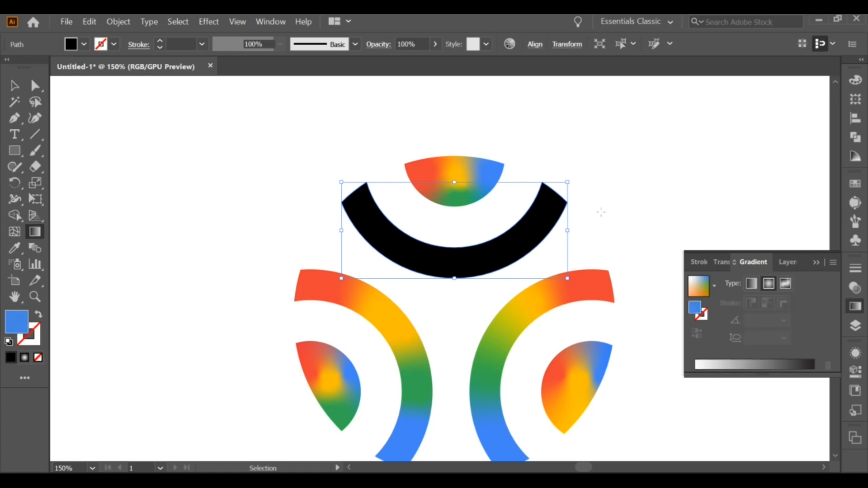
click(786, 284)
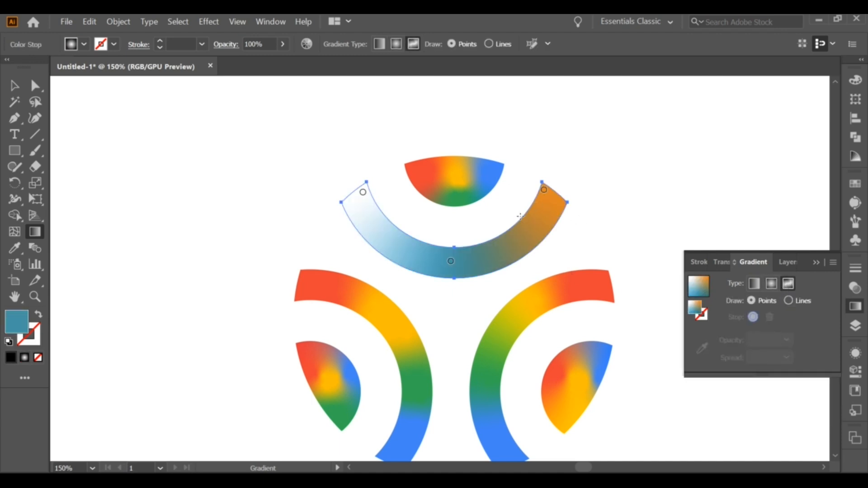
drag(451, 266, 497, 258)
click(407, 252)
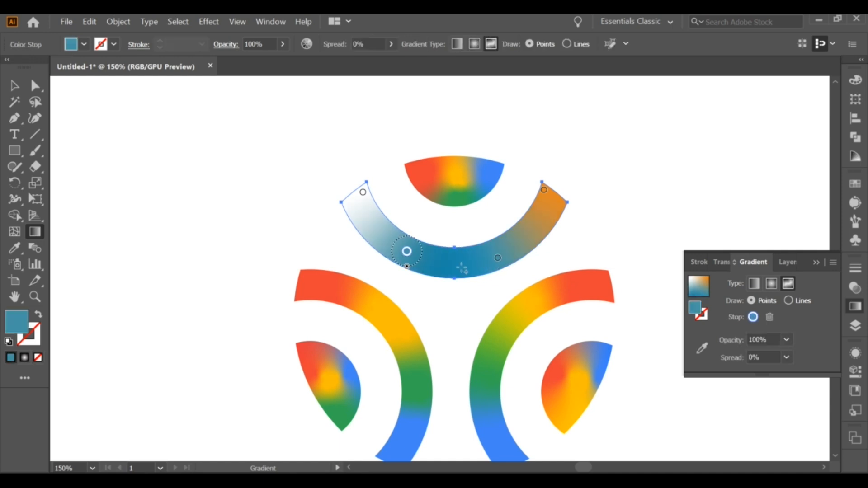
click(496, 259)
Color the top arc's leftmost gradient stop orange-red and the stop beside it amber using the swatches.
double_click(363, 193)
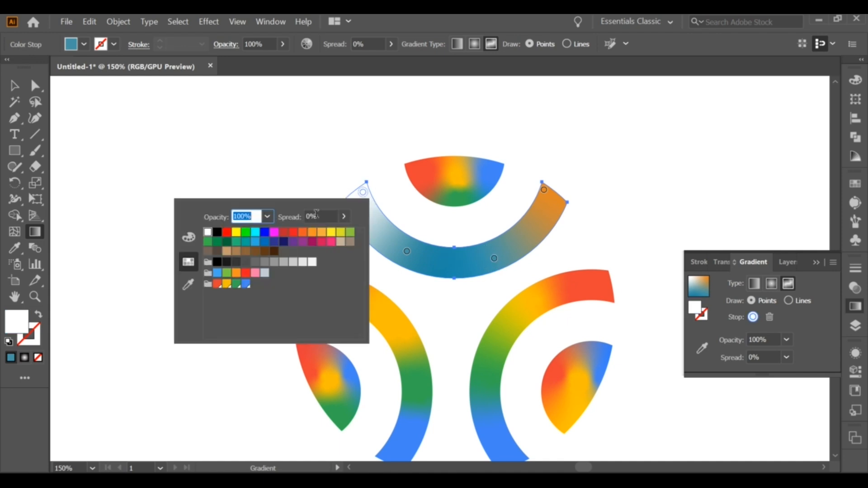
click(217, 284)
click(407, 252)
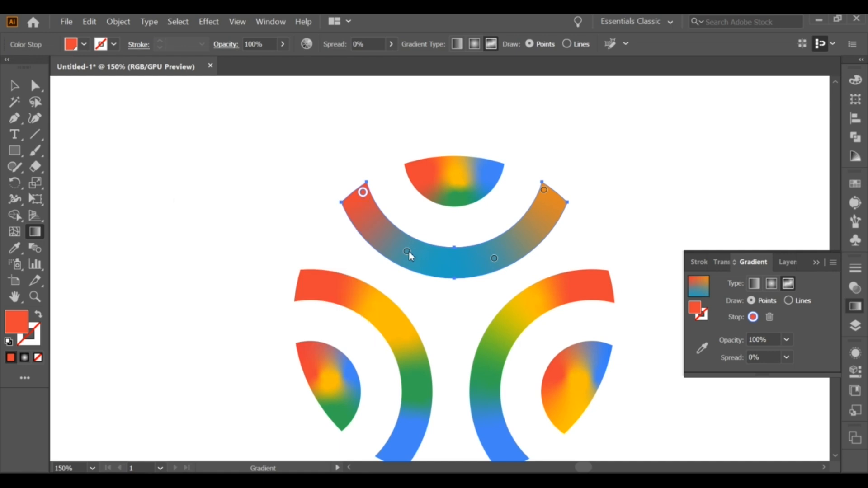
double_click(407, 252)
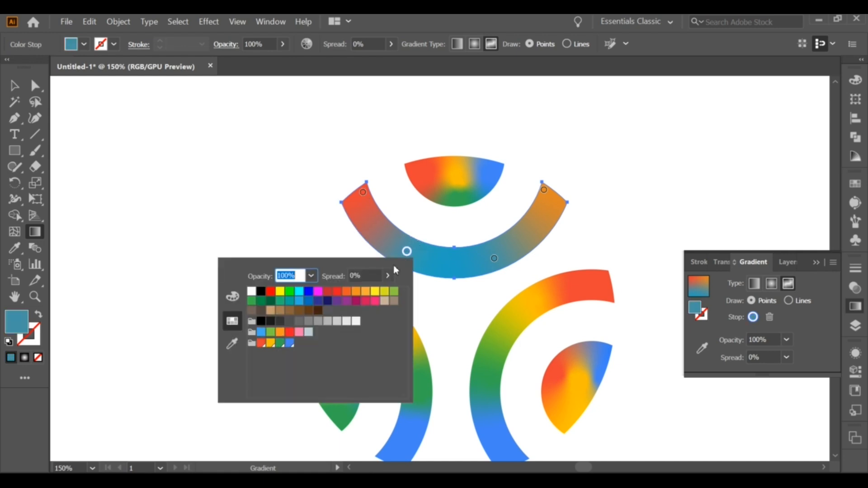
click(272, 345)
Color the top arc's third gradient stop from the left green using the swatches.
click(494, 259)
double_click(494, 258)
click(495, 259)
double_click(495, 259)
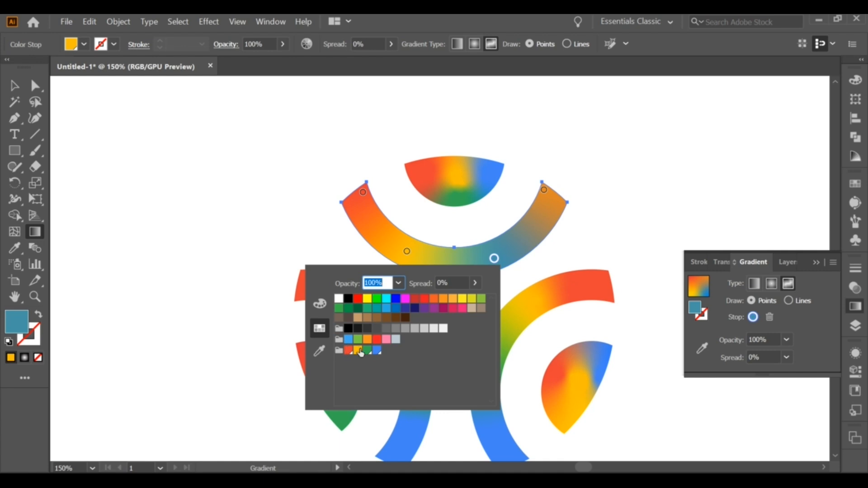
click(365, 352)
Color the top arc's rightmost gradient stop blue, move it to the middle of the arc's end, and widen its spread.
click(544, 191)
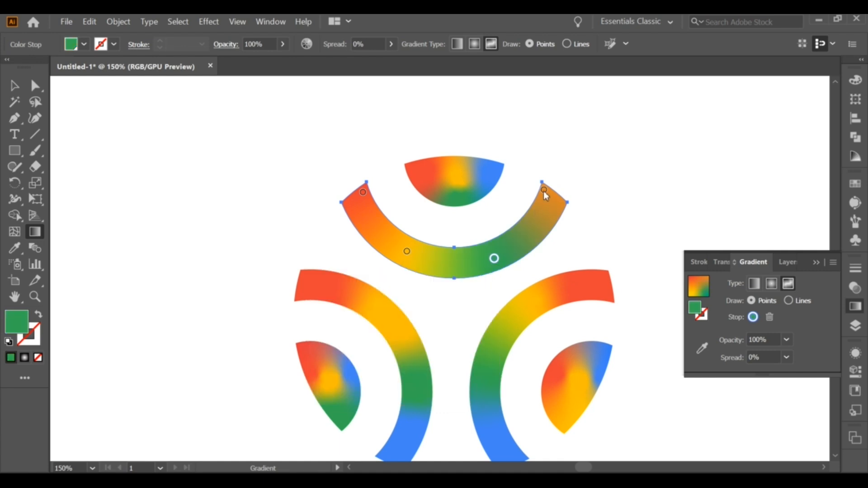
double_click(543, 190)
click(544, 191)
click(544, 190)
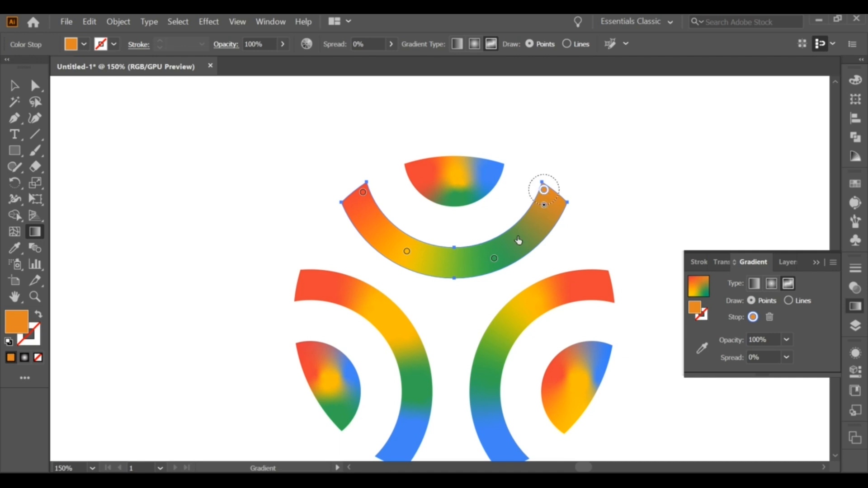
double_click(544, 190)
click(543, 189)
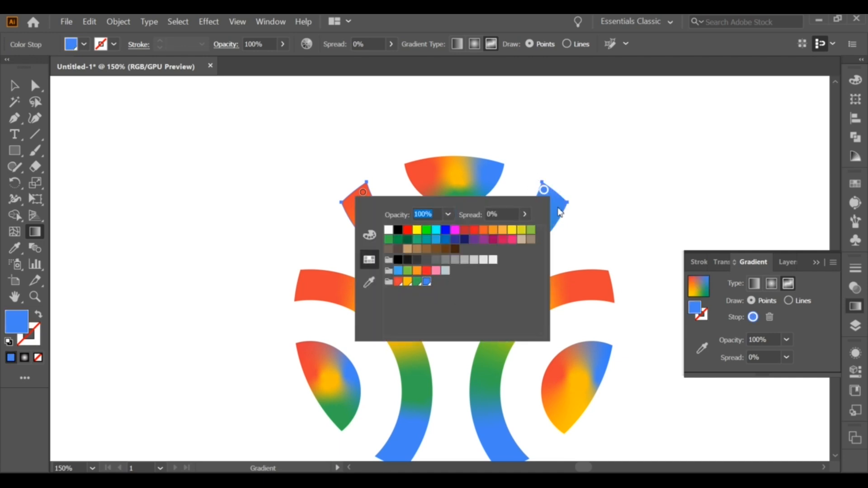
double_click(551, 198)
key(Escape)
drag(544, 190, 552, 228)
Set the spread of the top arc's green stop to 94% and its amber stop to 82%.
click(493, 259)
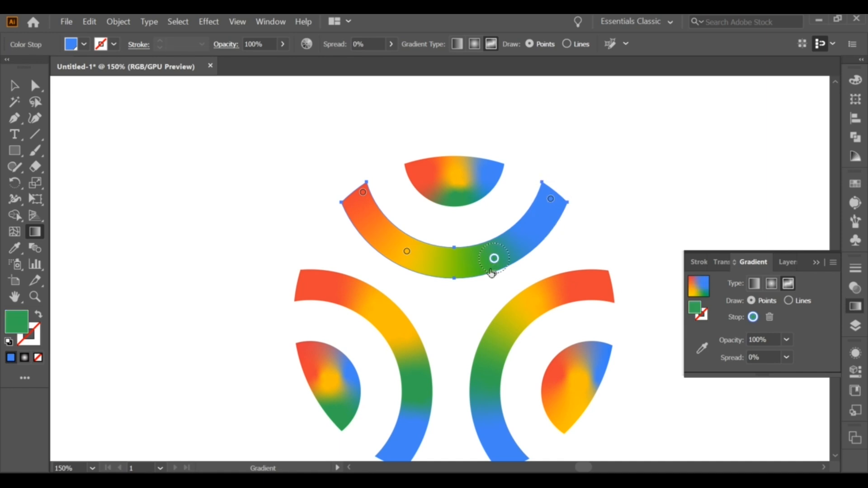
drag(492, 277, 491, 284)
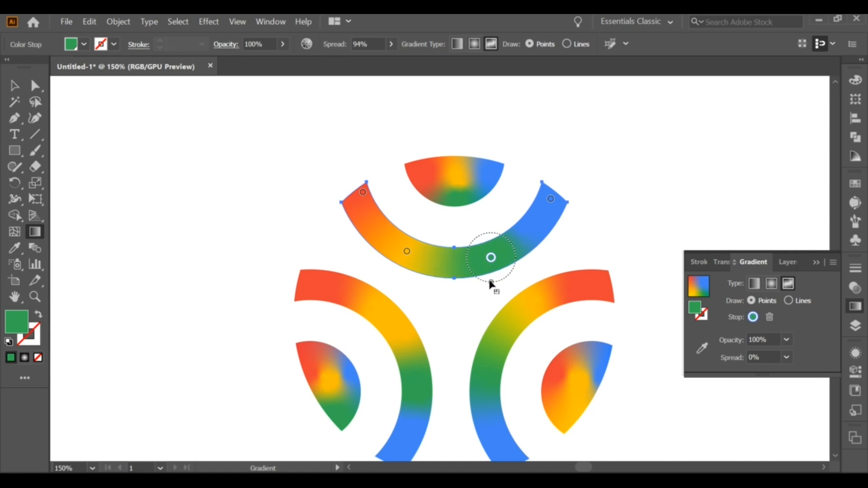
click(407, 254)
drag(407, 267, 410, 279)
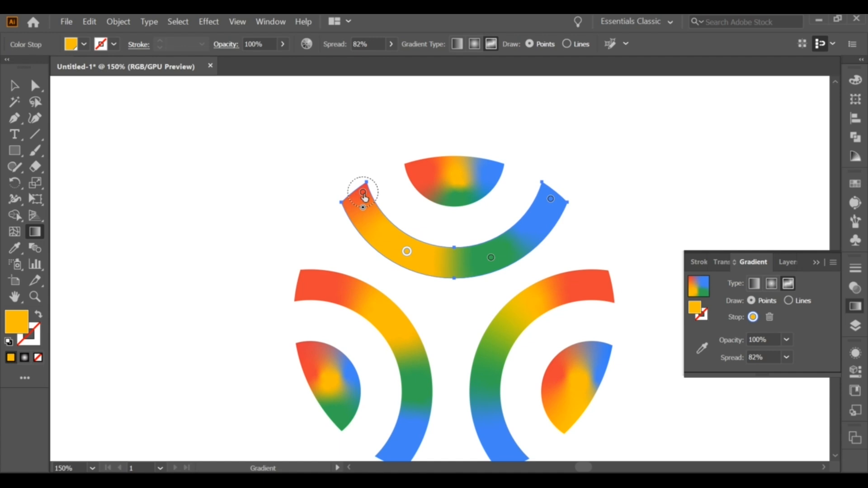
Set the spread of the top arc's orange-red stop to 71% and nudge its amber stop slightly toward the arc's center.
click(363, 193)
drag(362, 204, 366, 222)
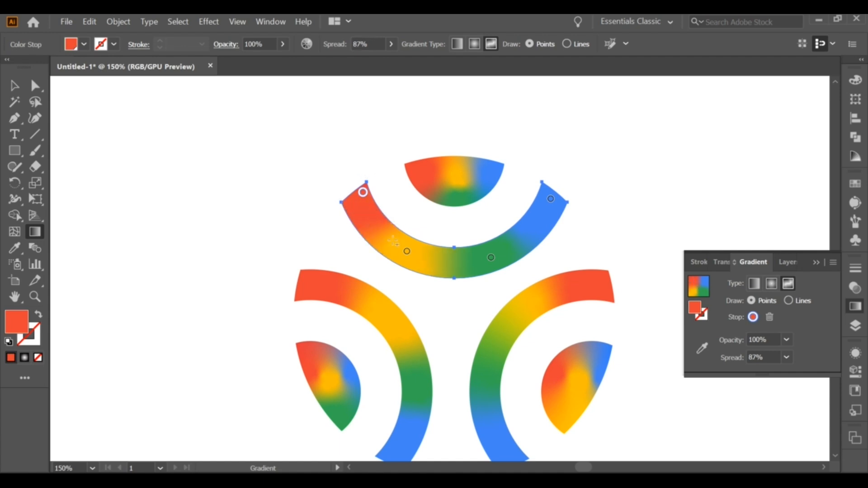
drag(406, 253, 407, 255)
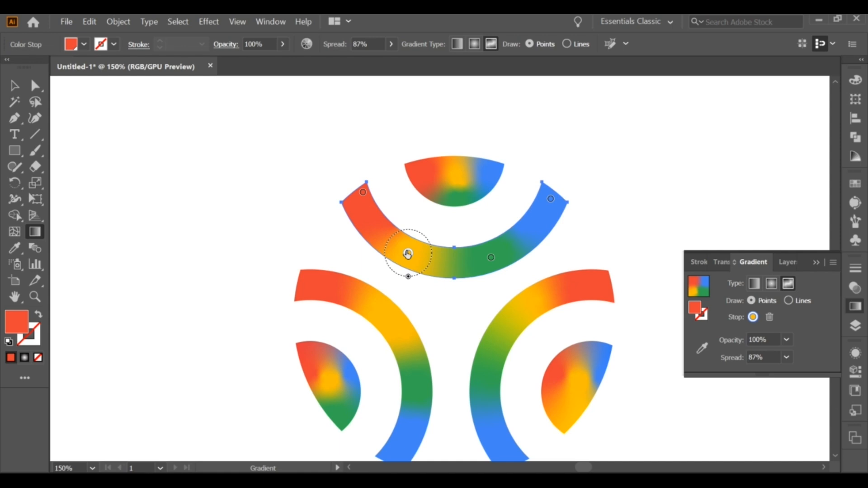
click(362, 192)
drag(364, 220, 369, 231)
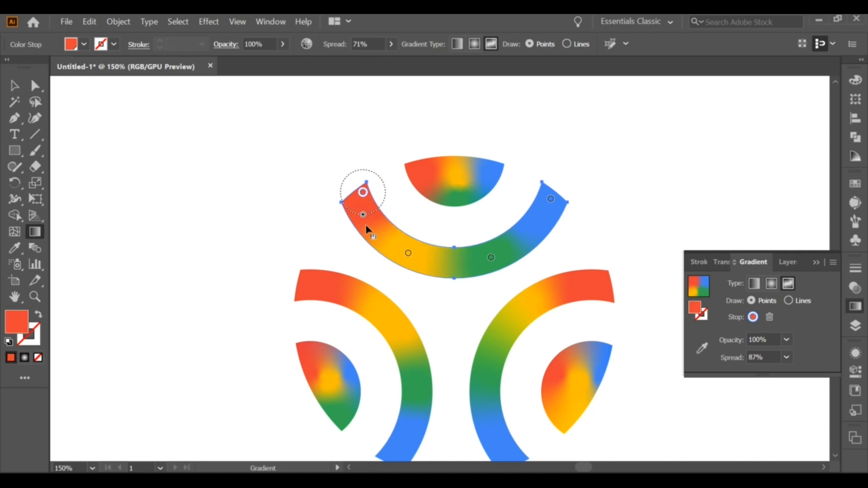
Shift the top arc's amber stop toward the arc's center and its green stop toward the blue end.
click(408, 253)
drag(490, 258, 494, 259)
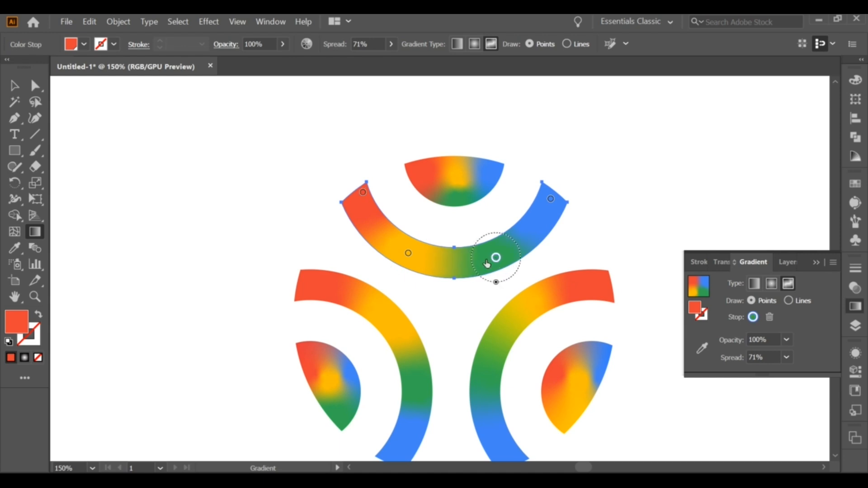
click(408, 253)
drag(408, 254, 414, 257)
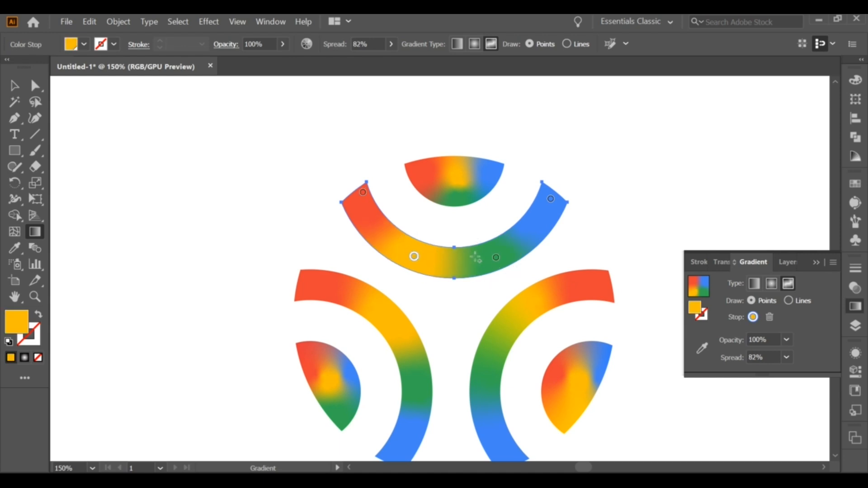
mouse_move(517, 253)
drag(495, 261, 512, 260)
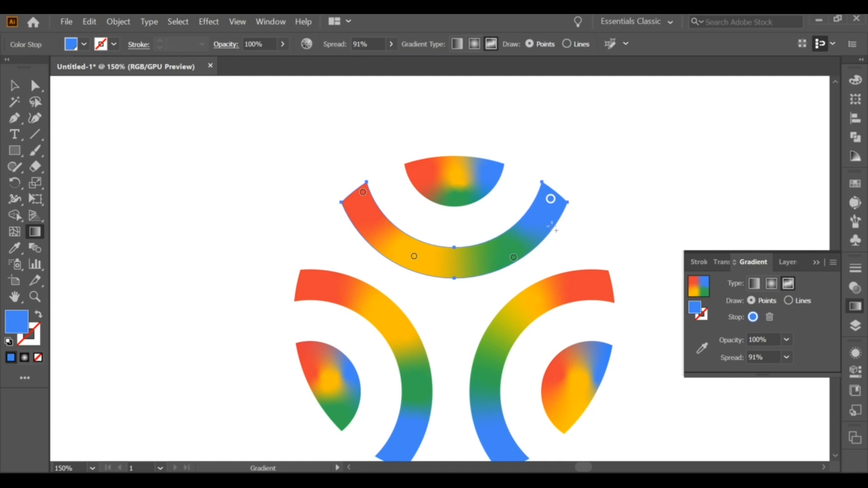
Set the spread of the top arc's blue stop to 100% and leave the arc deselected.
drag(550, 224, 550, 230)
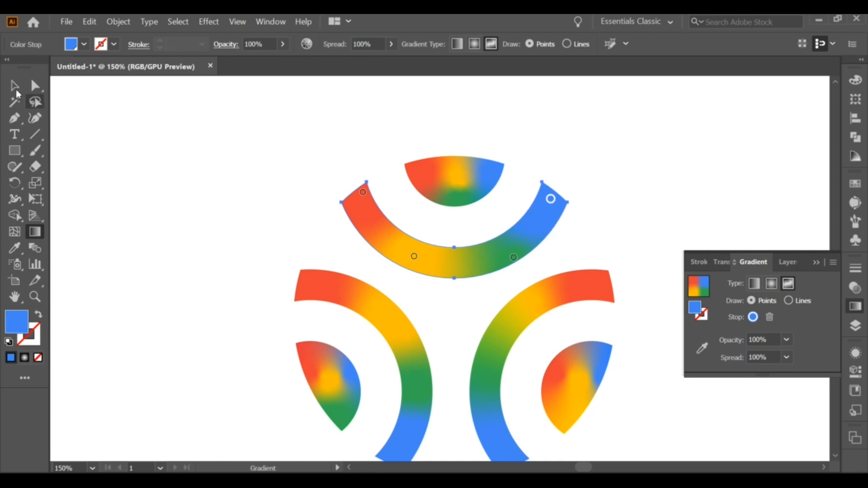
click(14, 86)
click(238, 132)
scroll(248, 146, down, 1)
drag(252, 155, 305, 183)
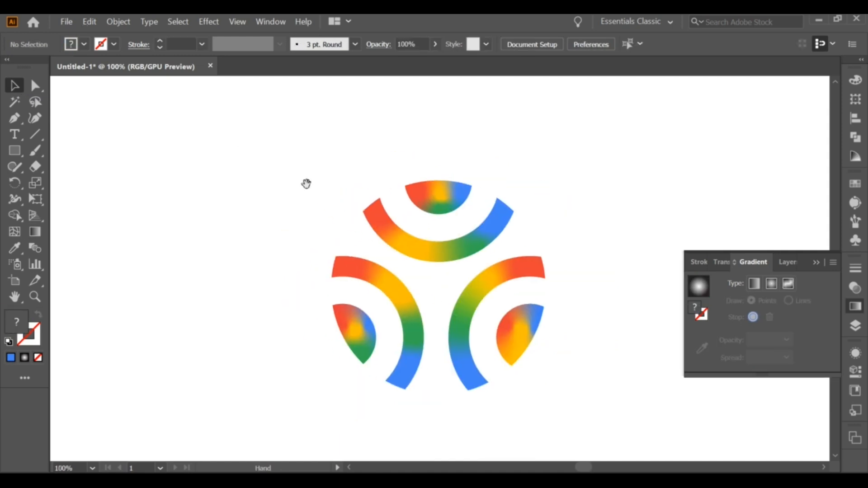